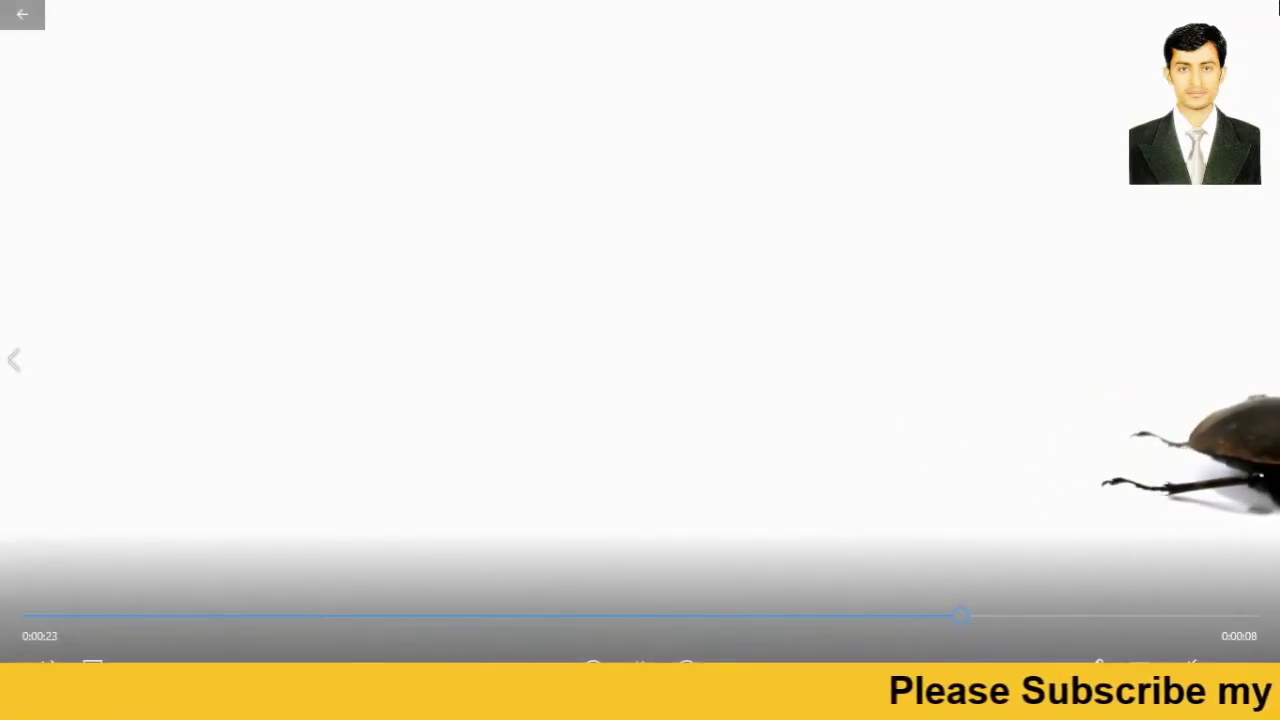
# Close the video player and launch PowerPoint by searching 'power' in Windows search
pyautogui.click(1258, 12)
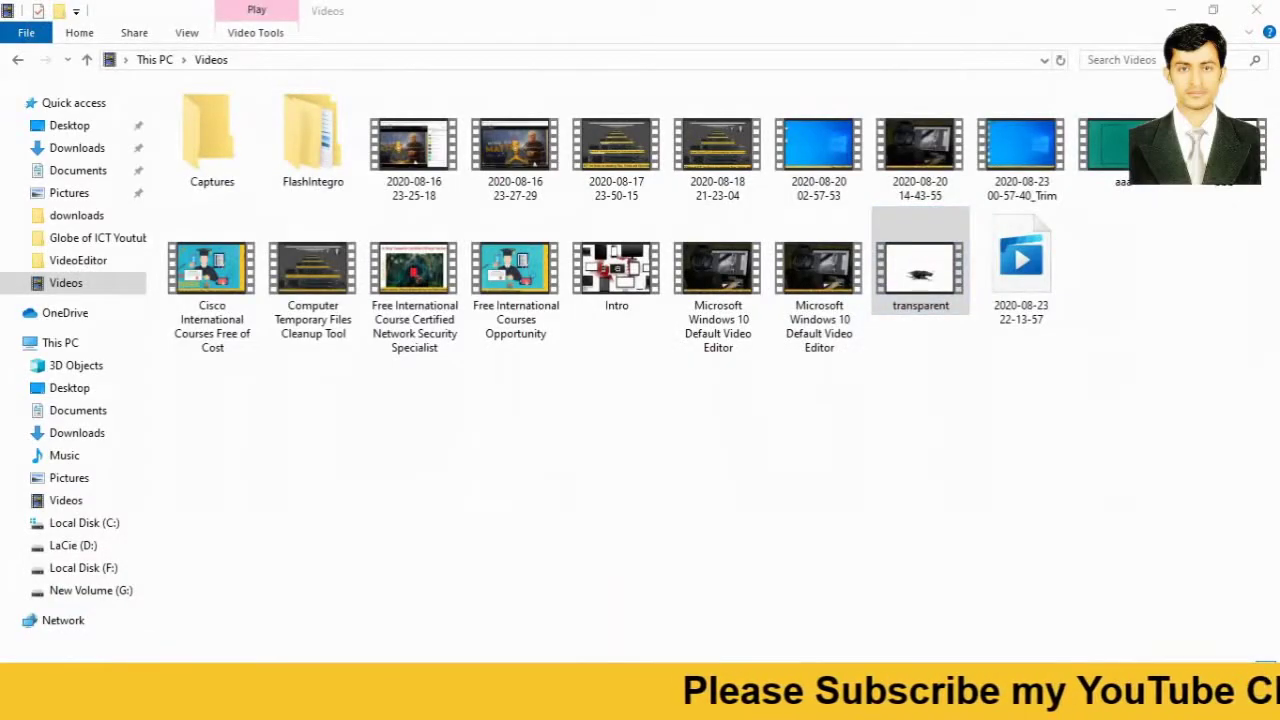
pyautogui.press('super+s')
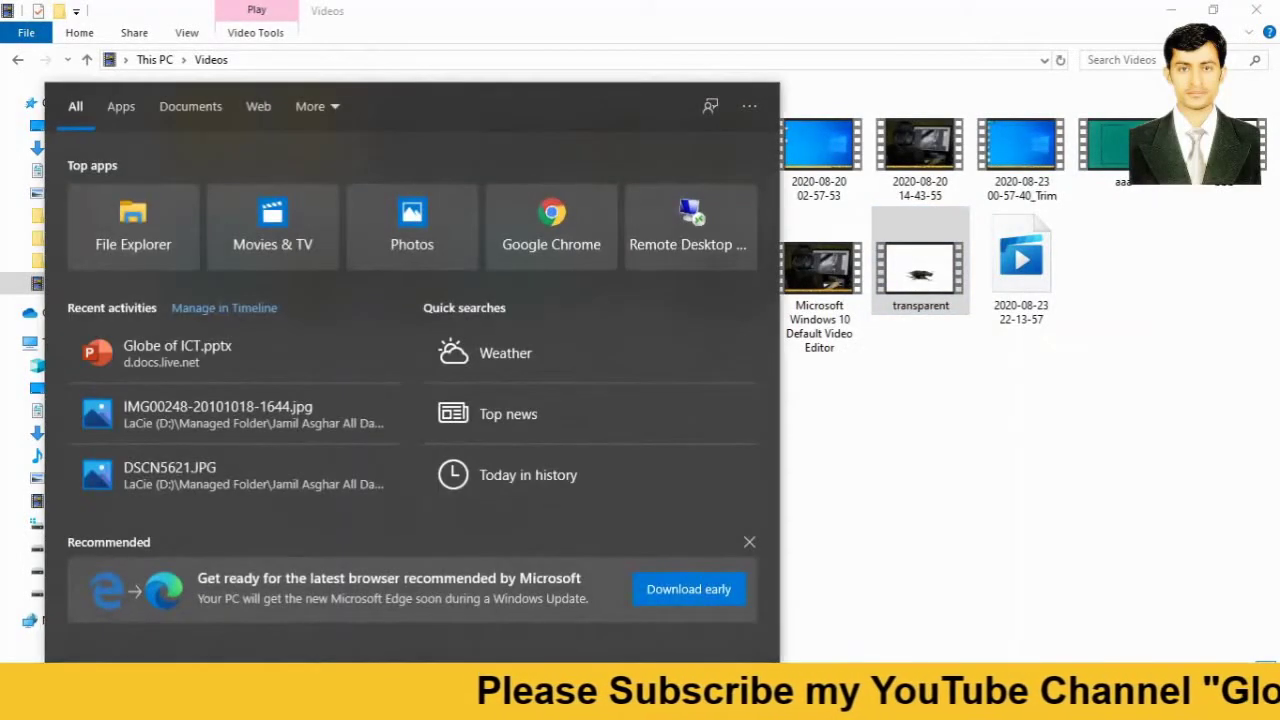
pyautogui.write('power')
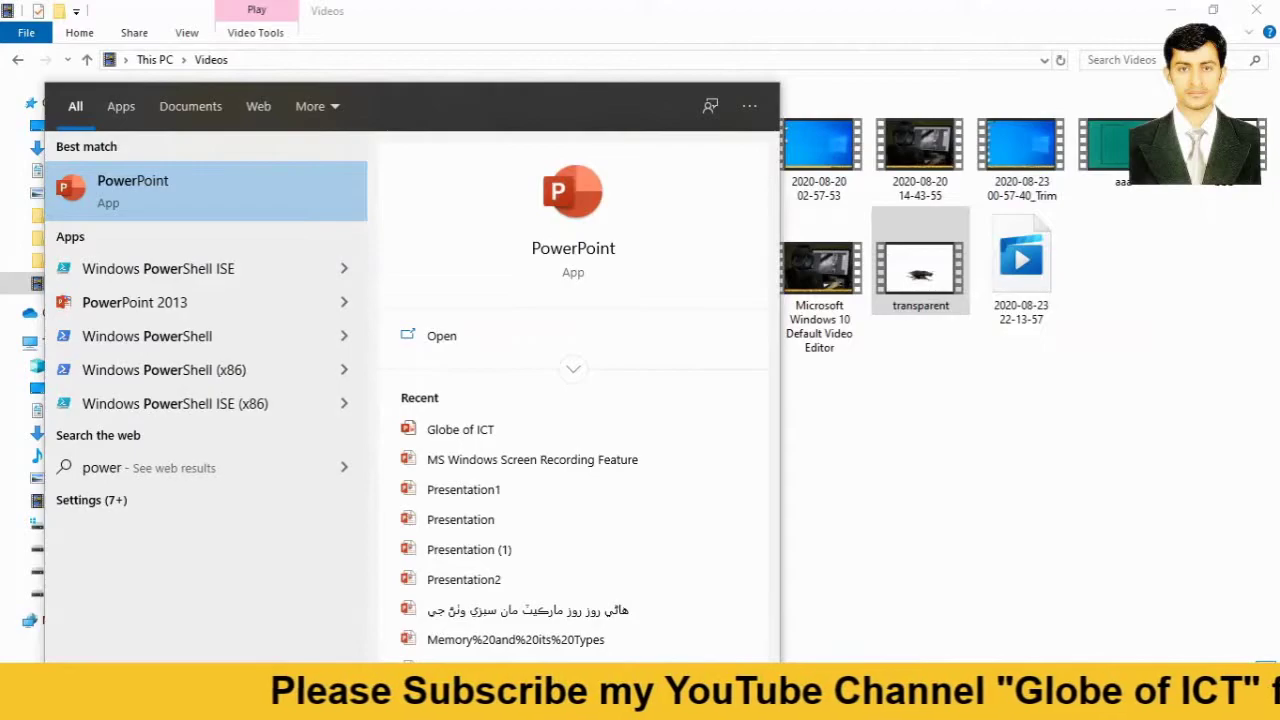
pyautogui.click(134, 191)
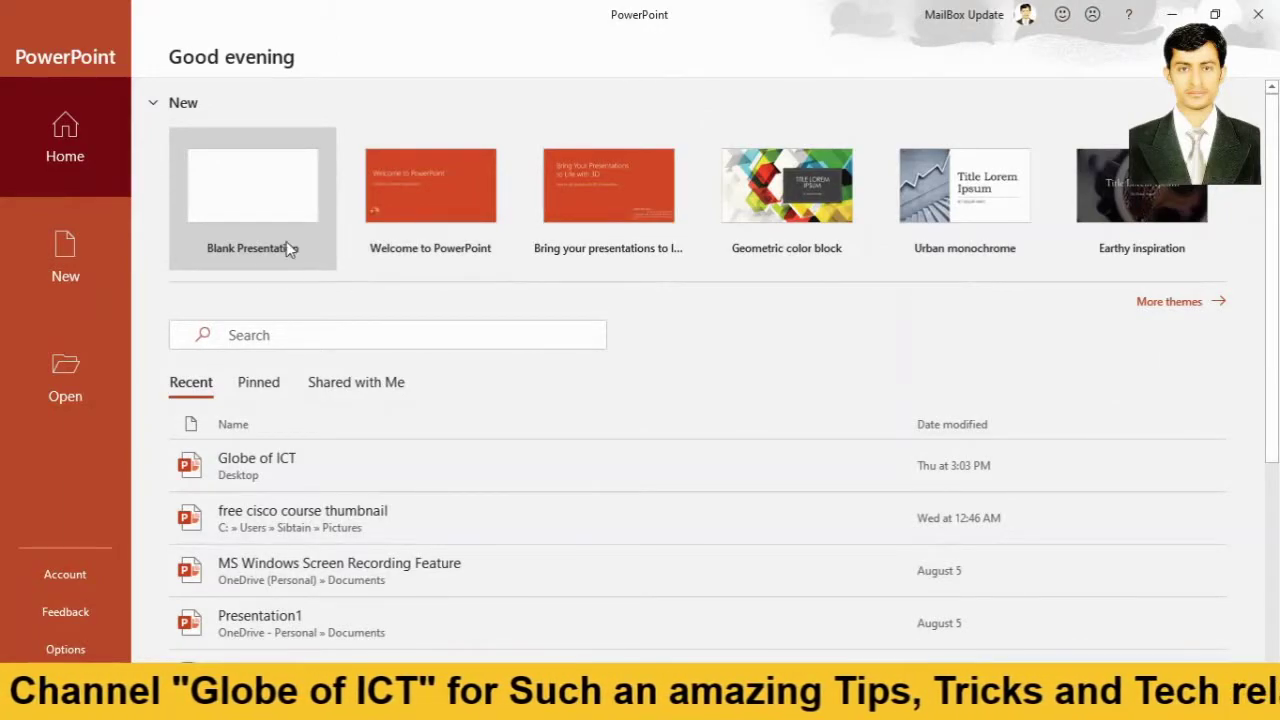
# Create a new Blank Presentation from the PowerPoint start screen
pyautogui.click(260, 209)
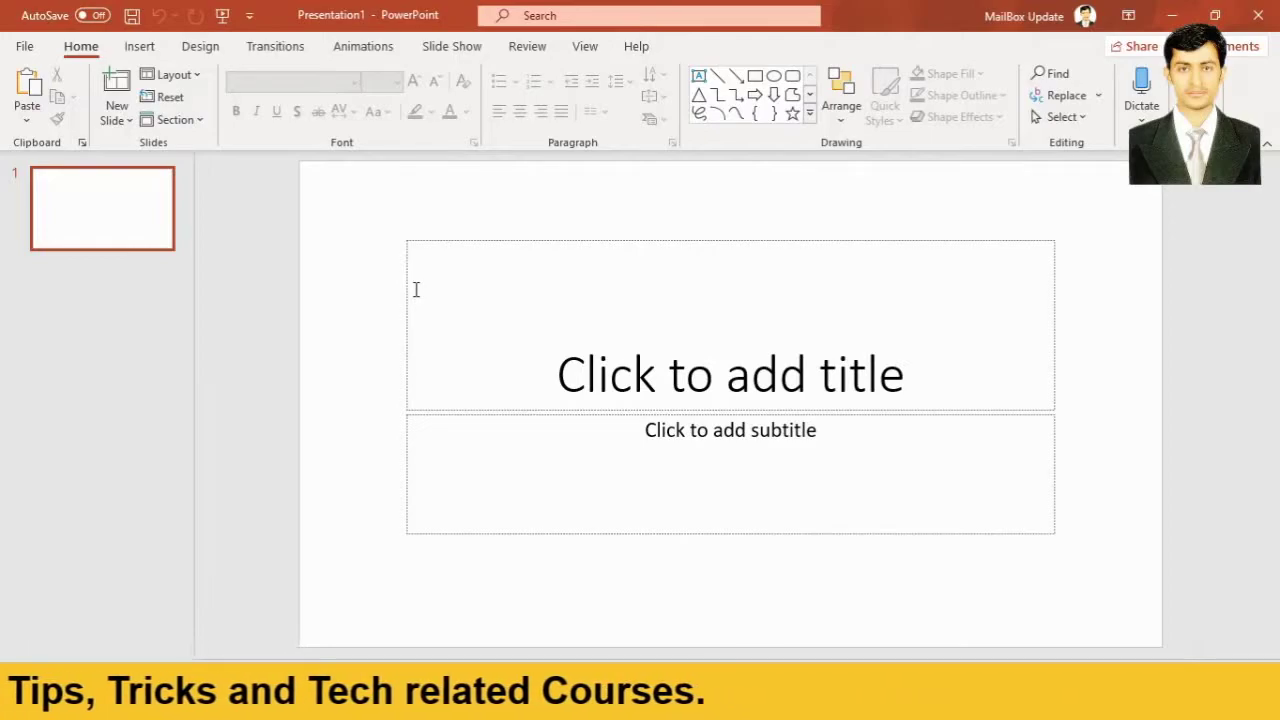
# Add two new slides from the thumbnail pane, then return to slide 1
pyautogui.rightClick(96, 266)
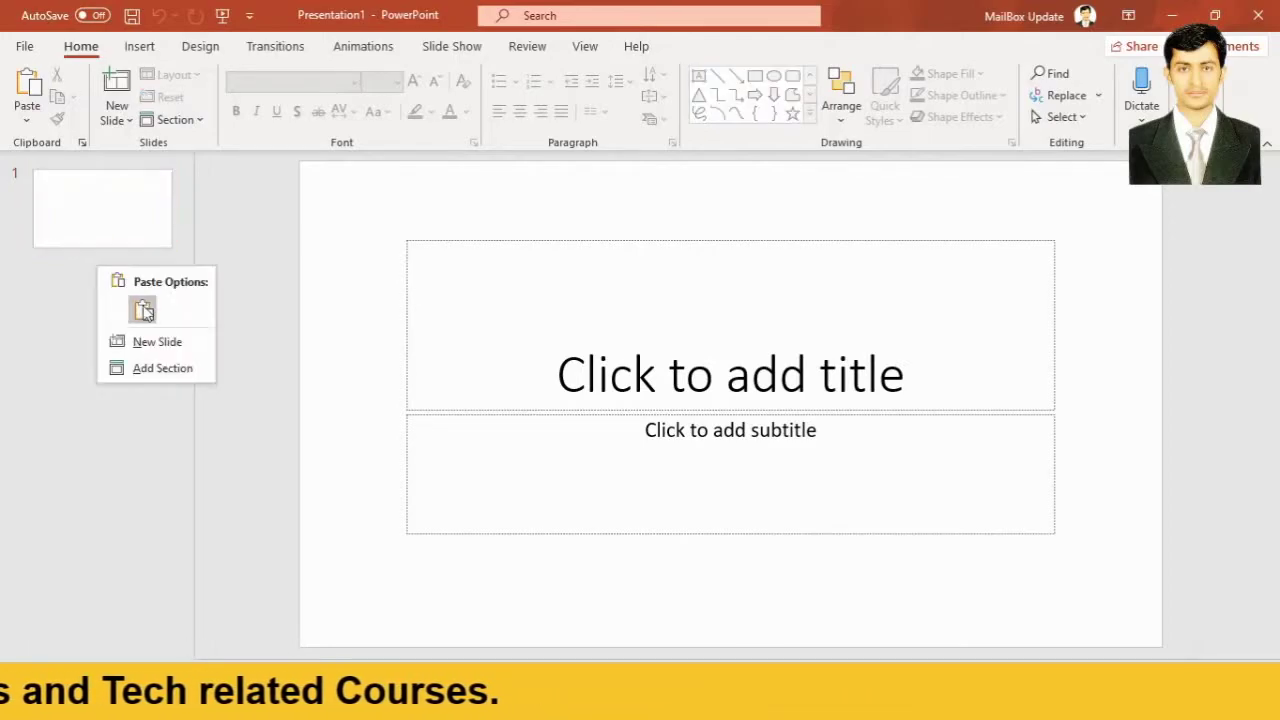
pyautogui.click(160, 352)
pyautogui.rightClick(74, 368)
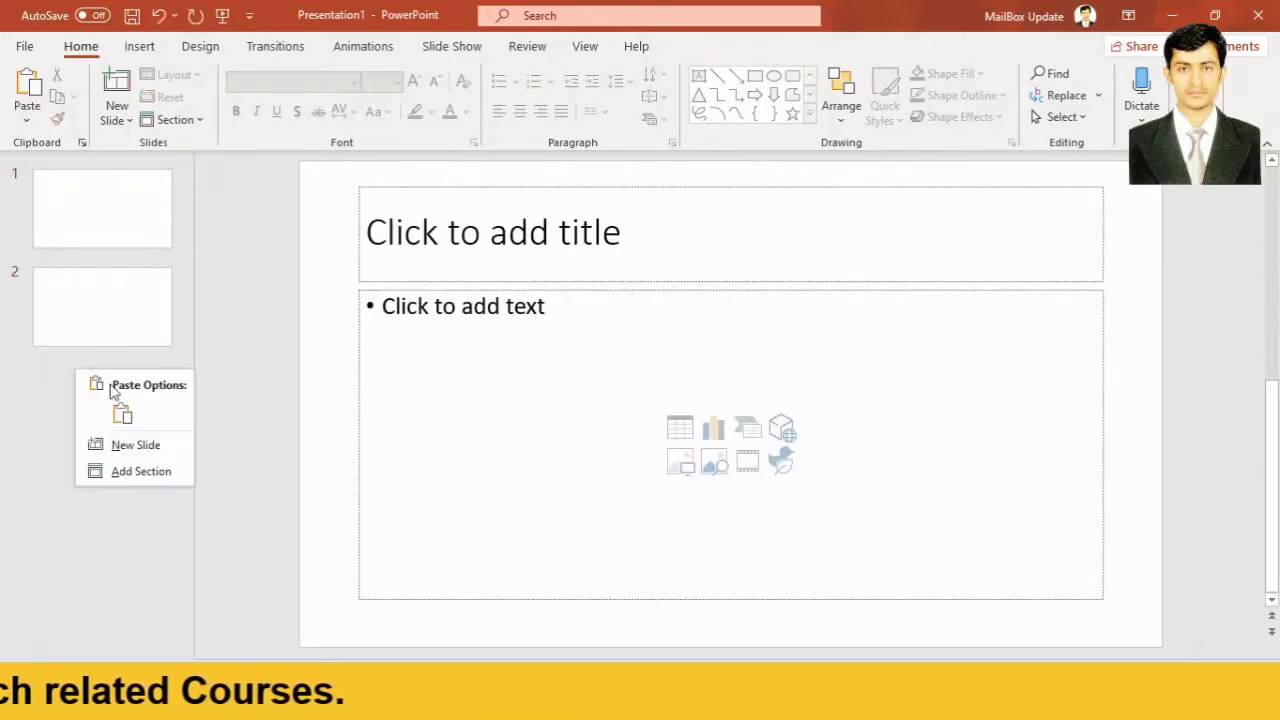
pyautogui.click(136, 445)
pyautogui.click(86, 209)
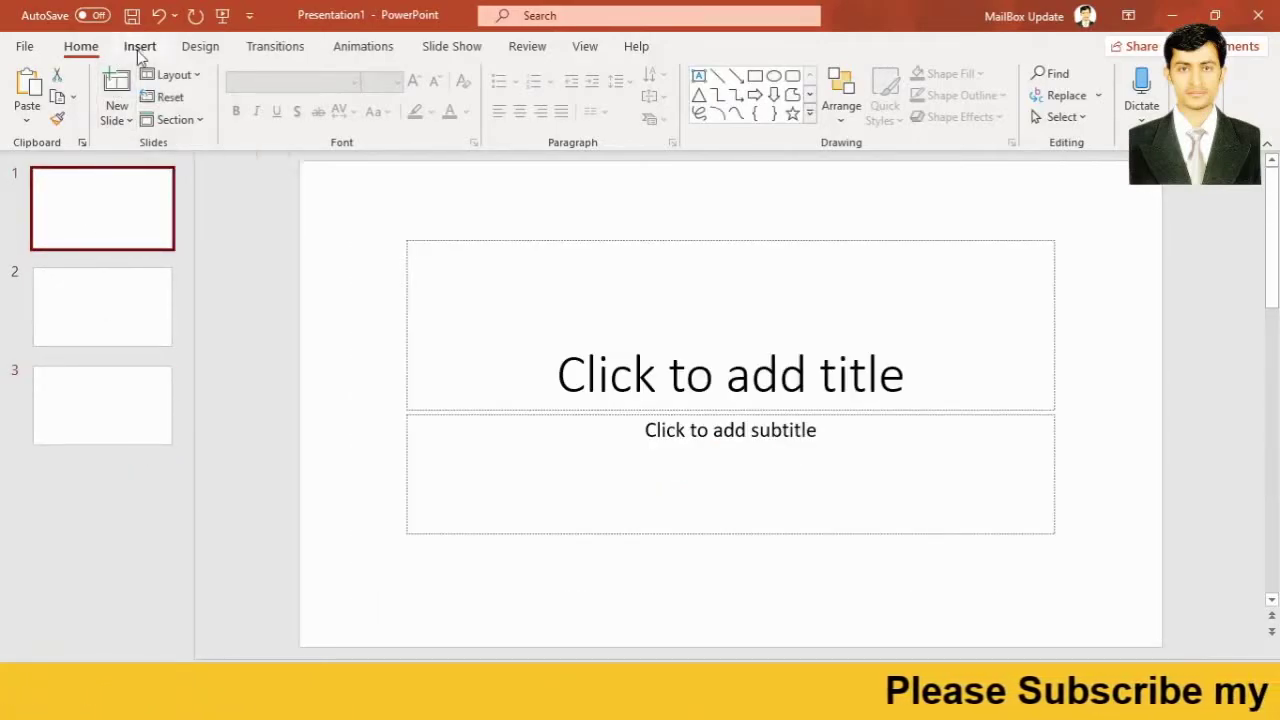
pyautogui.click(139, 47)
# Insert the 'white background' photo from the Desktop onto slide 1
pyautogui.click(135, 110)
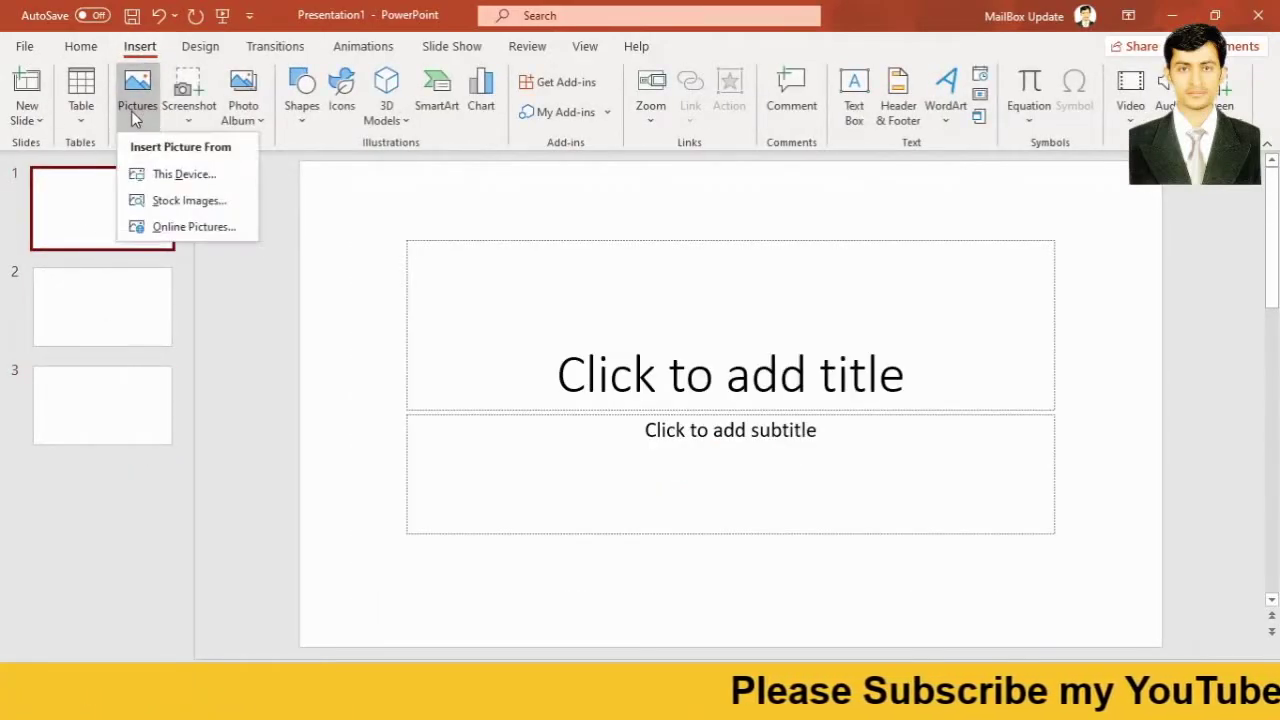
pyautogui.click(178, 173)
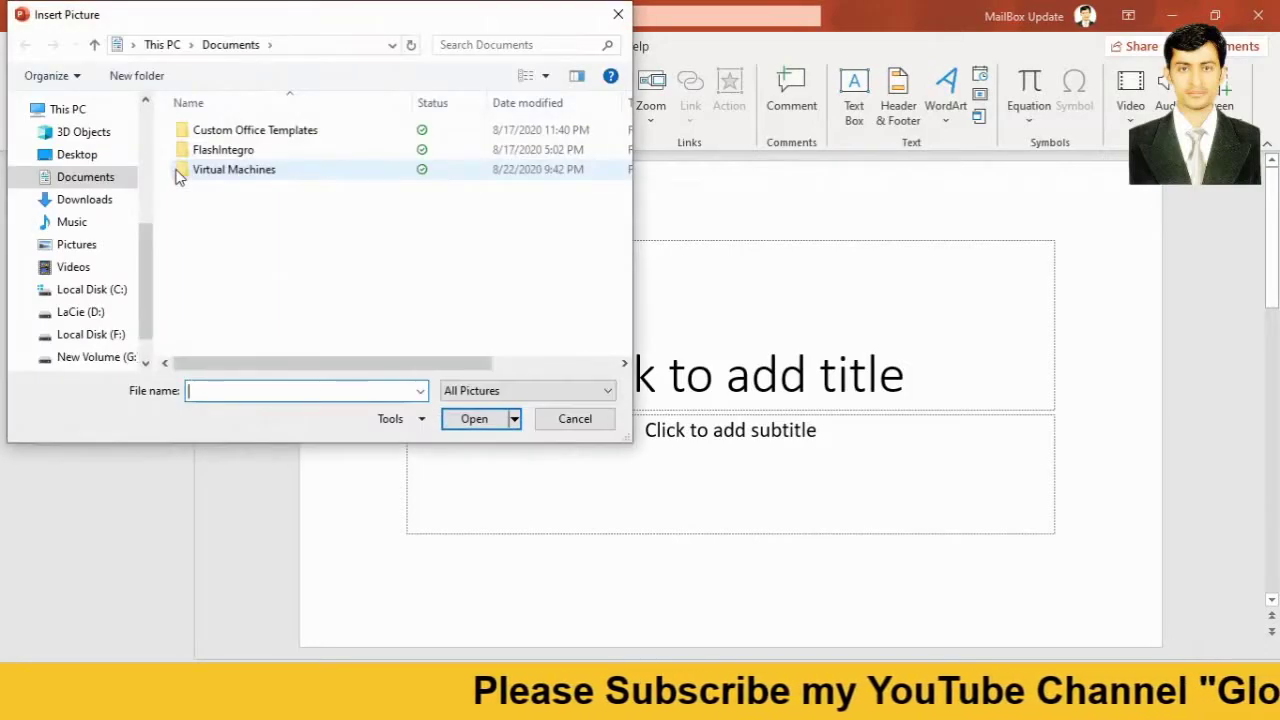
pyautogui.click(77, 155)
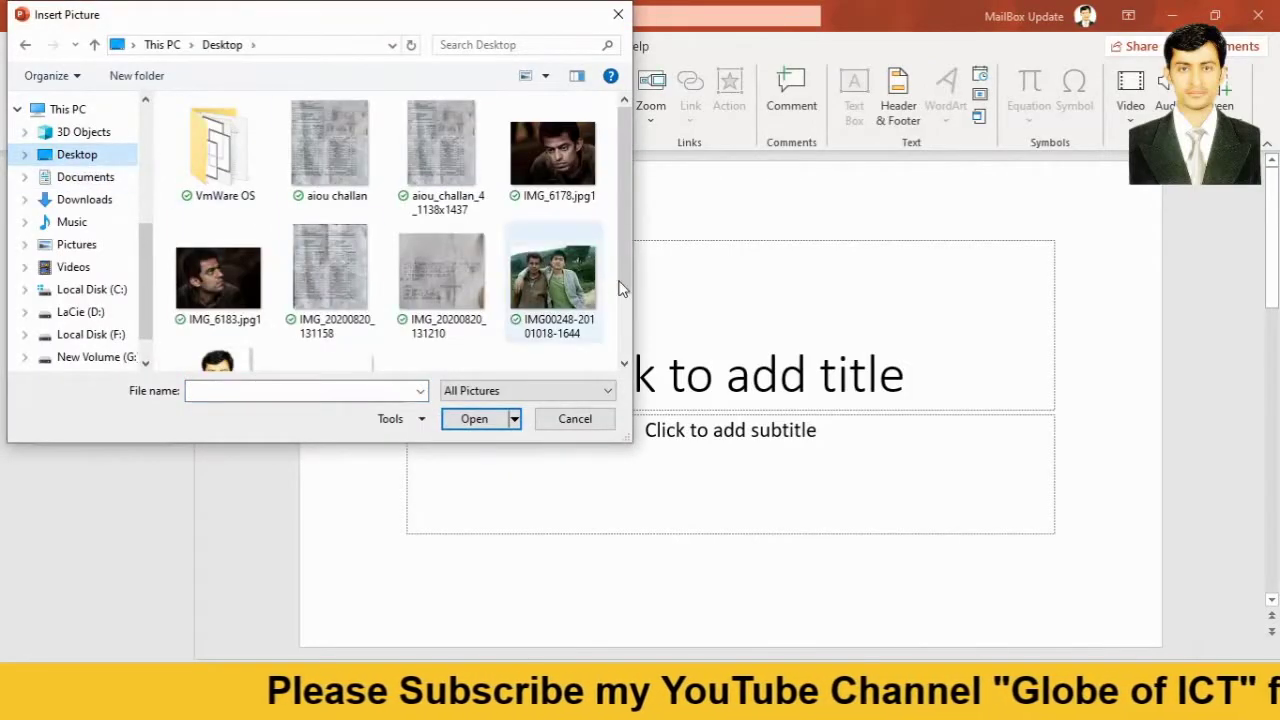
pyautogui.moveTo(623, 216); pyautogui.dragTo(611, 287)
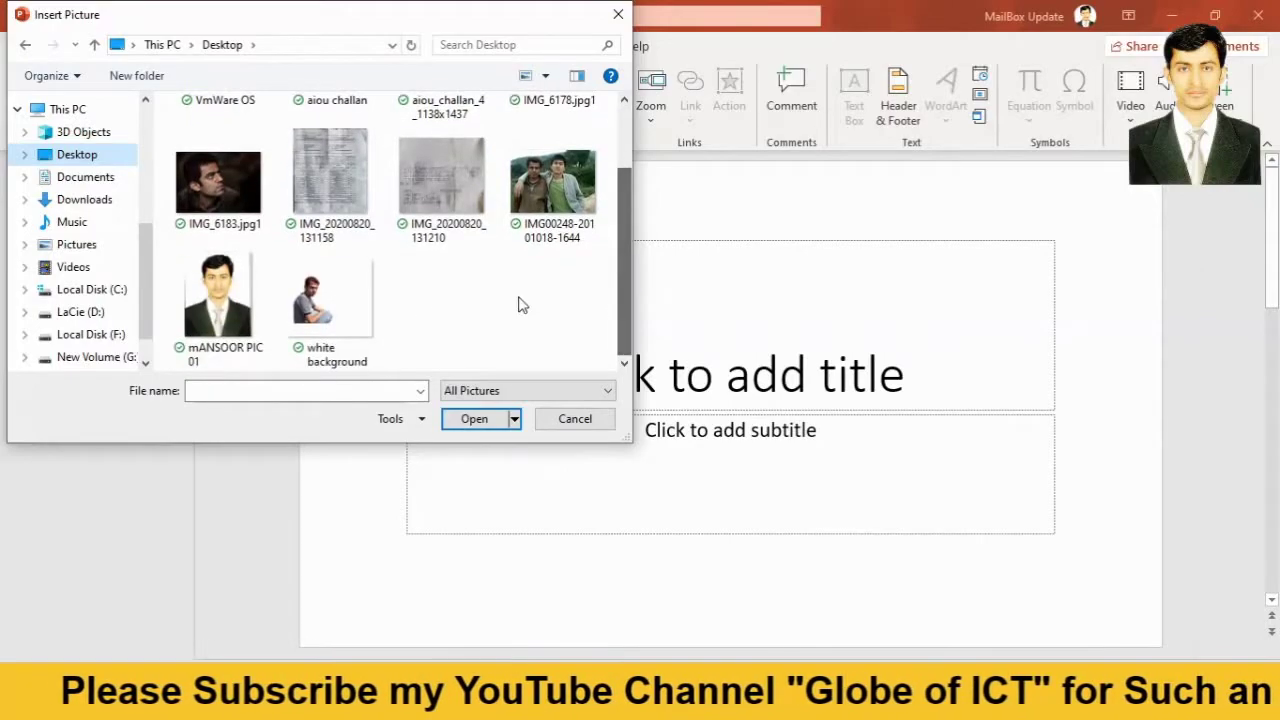
pyautogui.doubleClick(334, 293)
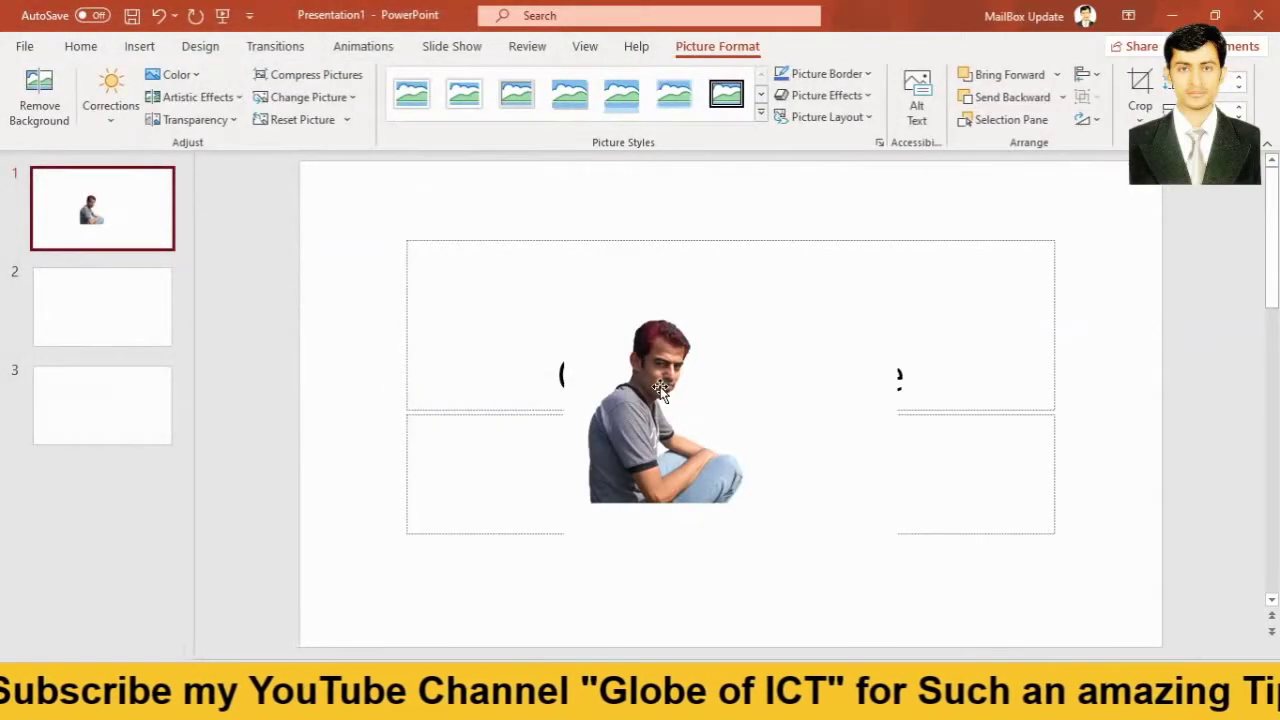
# Move and enlarge the seated-man photo over the title area
pyautogui.moveTo(607, 387)
pyautogui.mouseDown()
pyautogui.moveTo(830, 399)
pyautogui.moveTo(690, 399)
pyautogui.mouseUp()
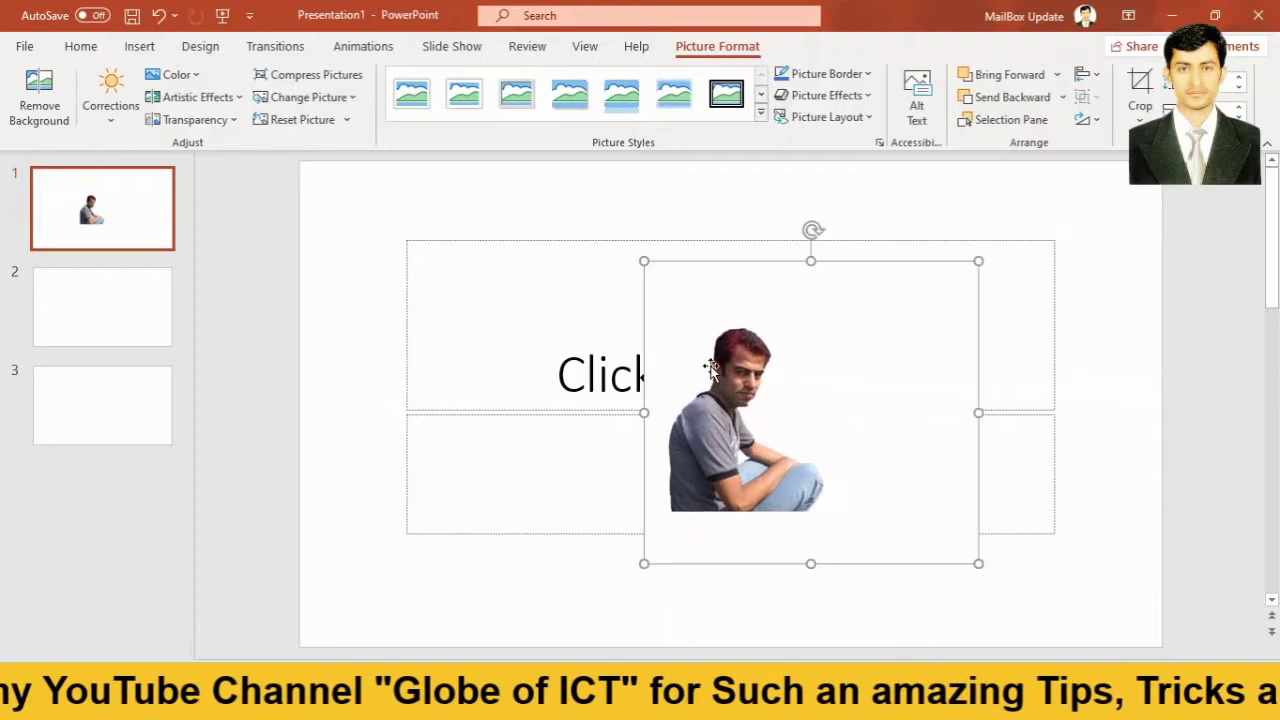
pyautogui.moveTo(493, 269); pyautogui.dragTo(312, 152)
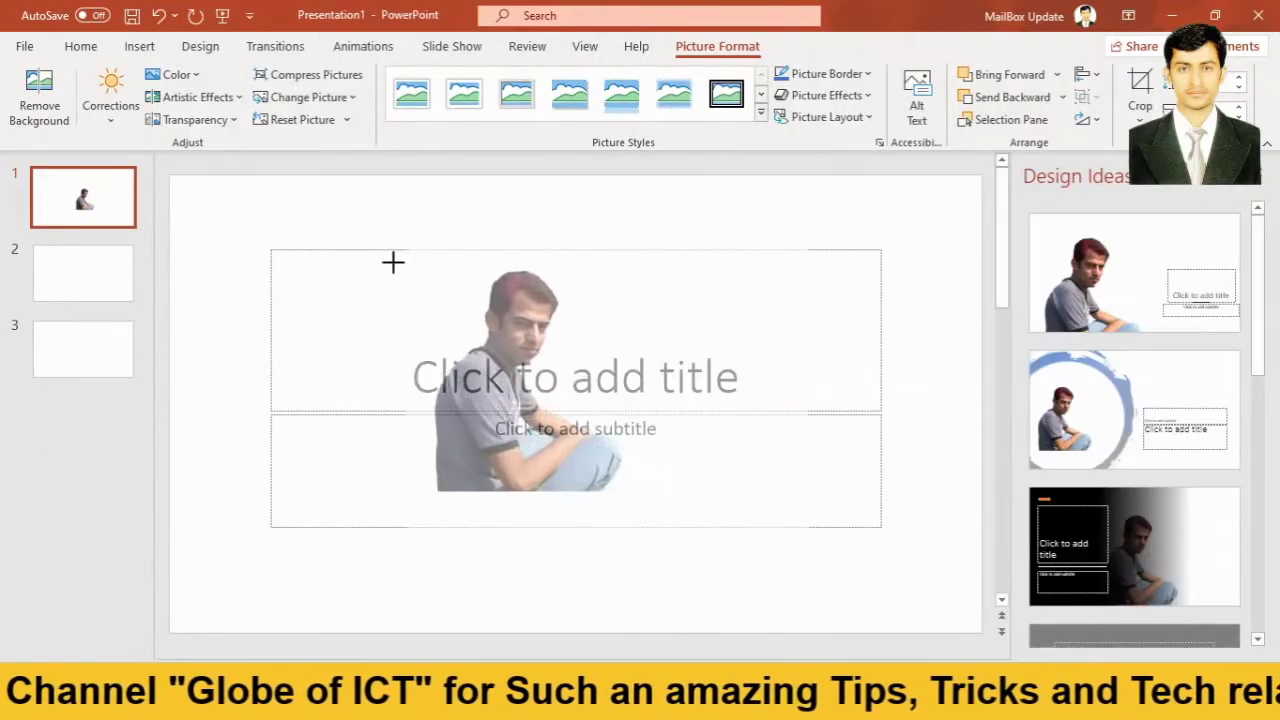
pyautogui.moveTo(455, 286)
pyautogui.mouseDown()
pyautogui.moveTo(566, 396)
pyautogui.moveTo(313, 441)
pyautogui.moveTo(609, 390)
pyautogui.mouseUp()
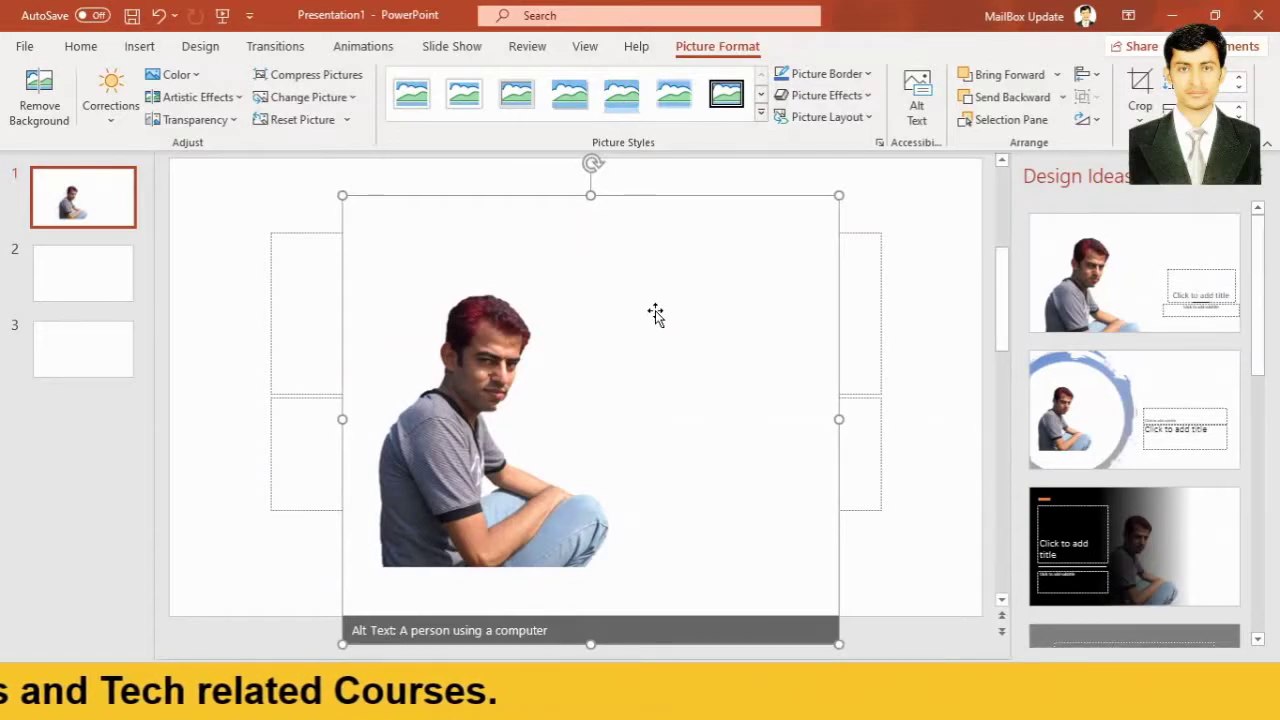
# Make the photo's white colour transparent and drag the man left of the title
pyautogui.click(949, 317)
pyautogui.click(674, 349)
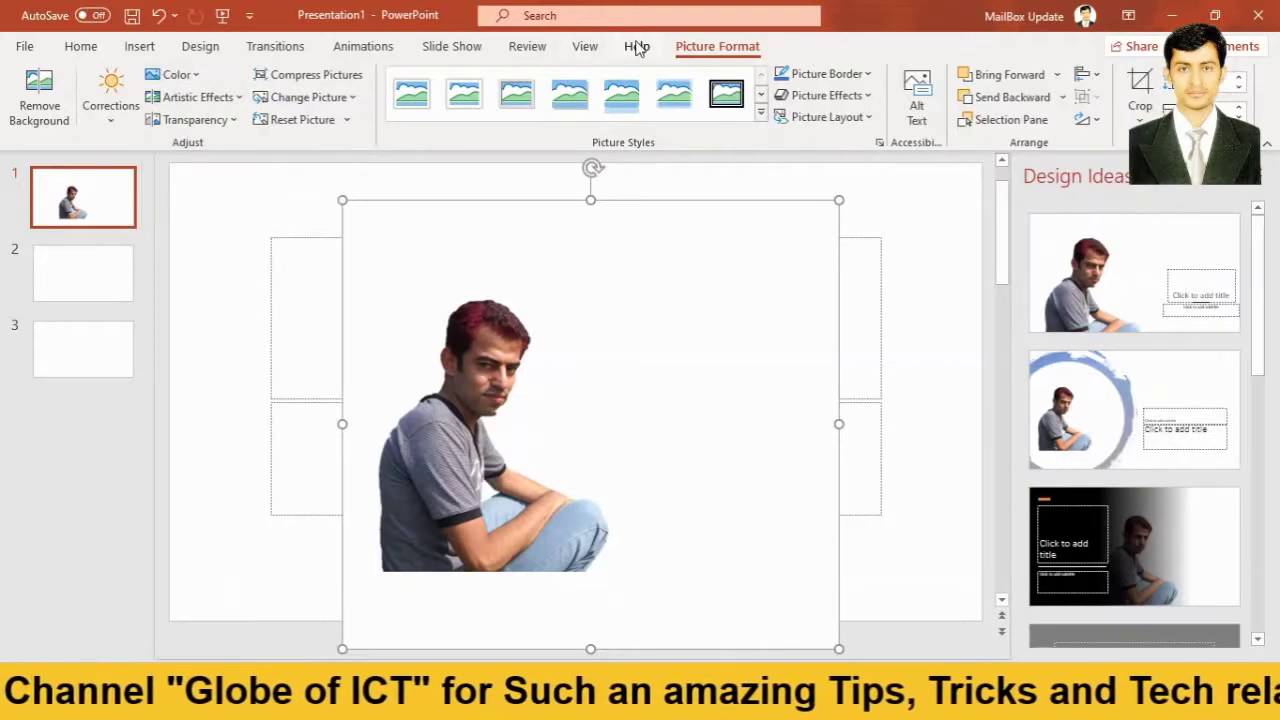
pyautogui.click(195, 74)
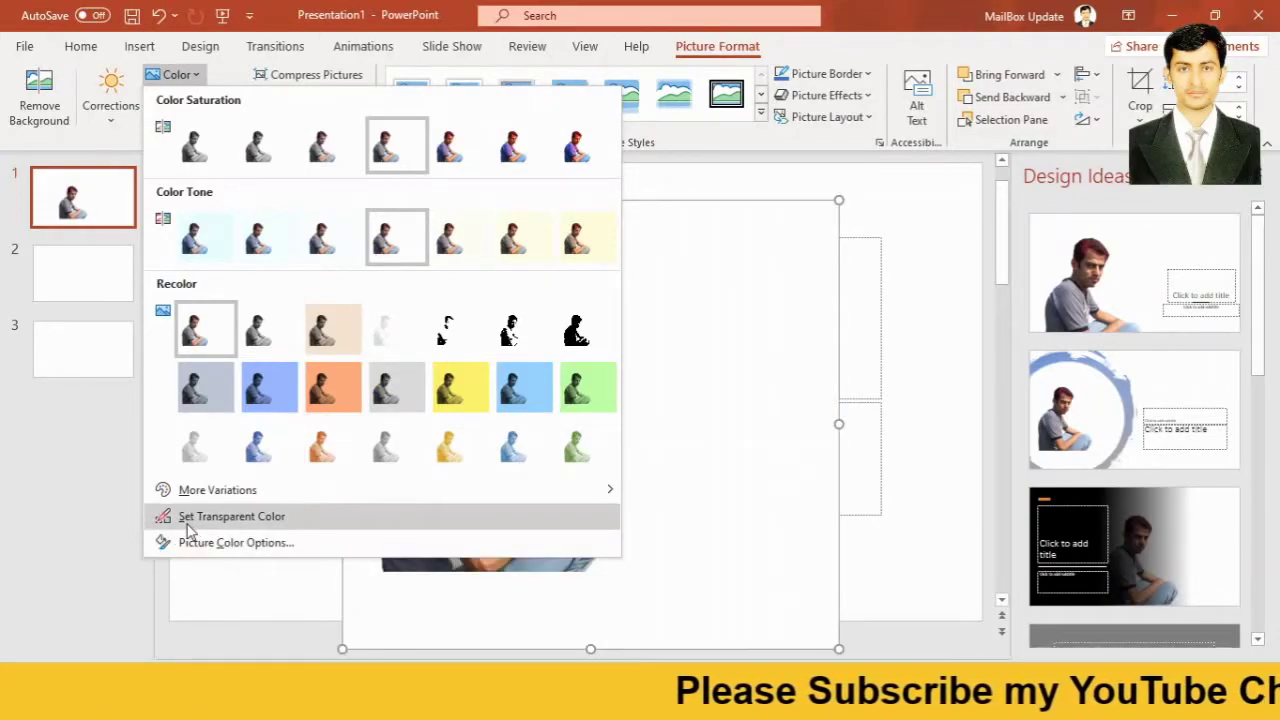
pyautogui.click(233, 517)
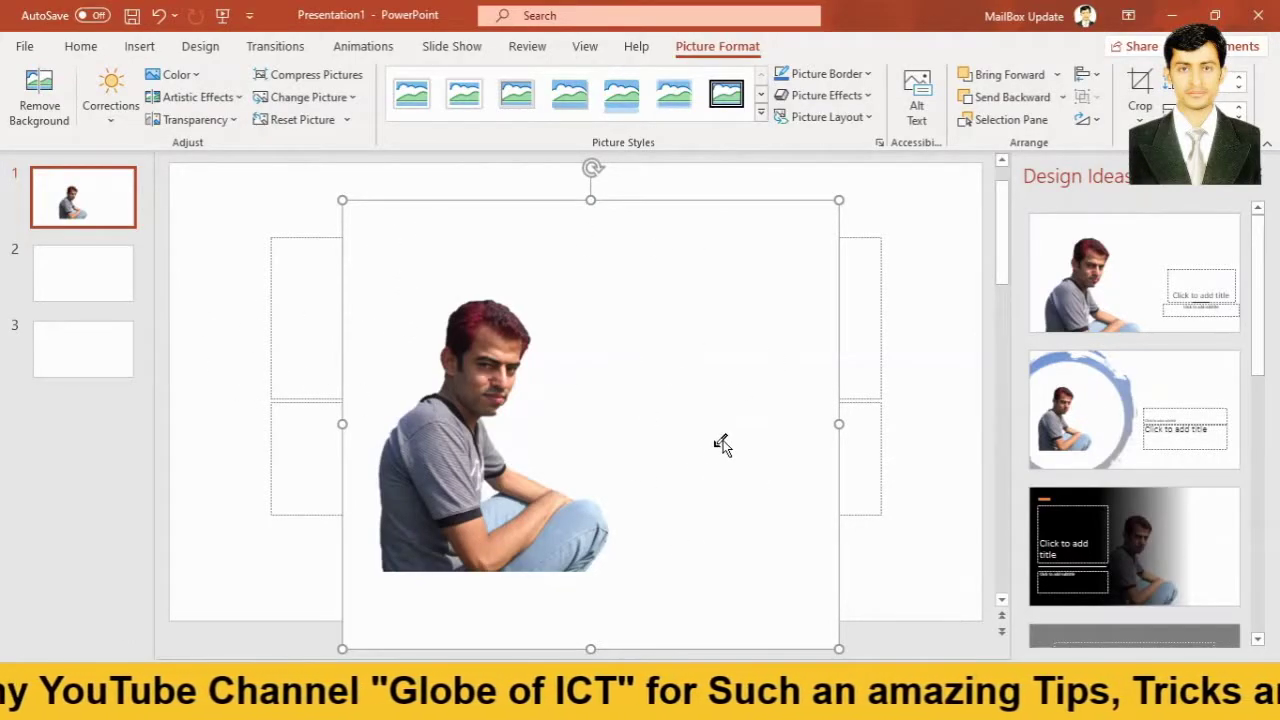
pyautogui.click(674, 389)
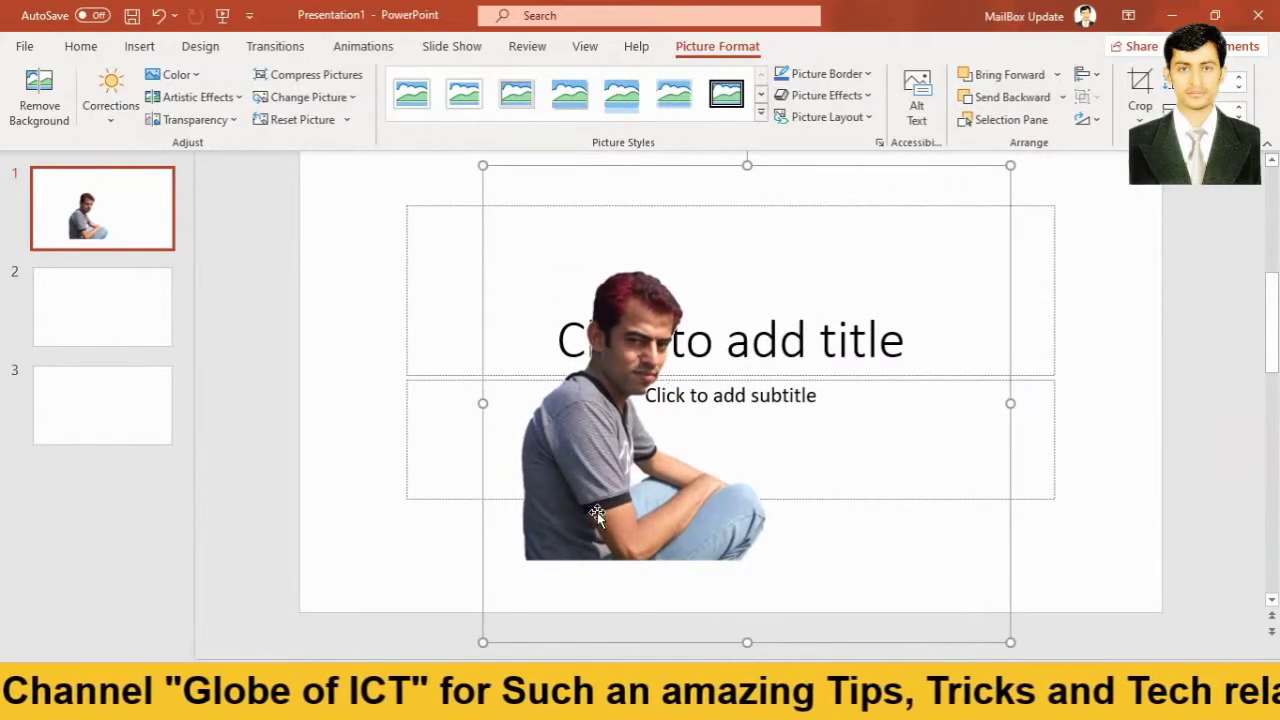
pyautogui.moveTo(581, 488)
pyautogui.mouseDown()
pyautogui.moveTo(498, 456)
pyautogui.moveTo(623, 433)
pyautogui.moveTo(415, 398)
pyautogui.mouseUp()
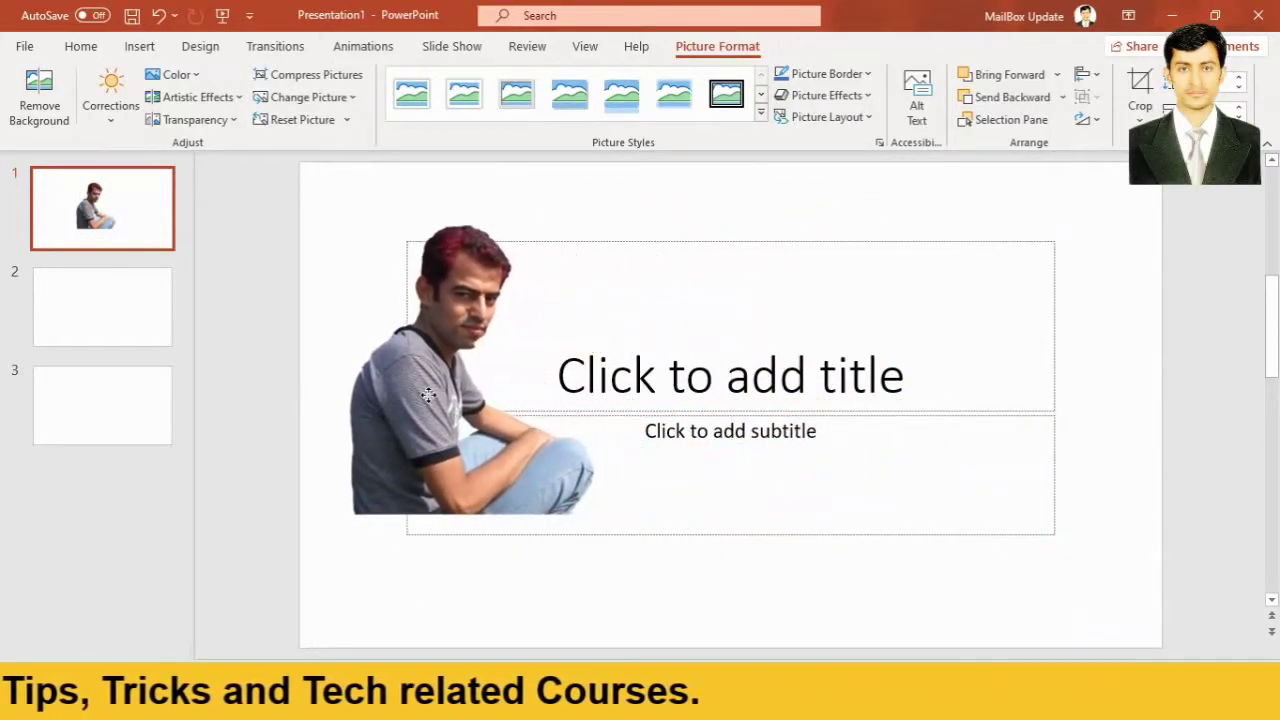
pyautogui.click(129, 326)
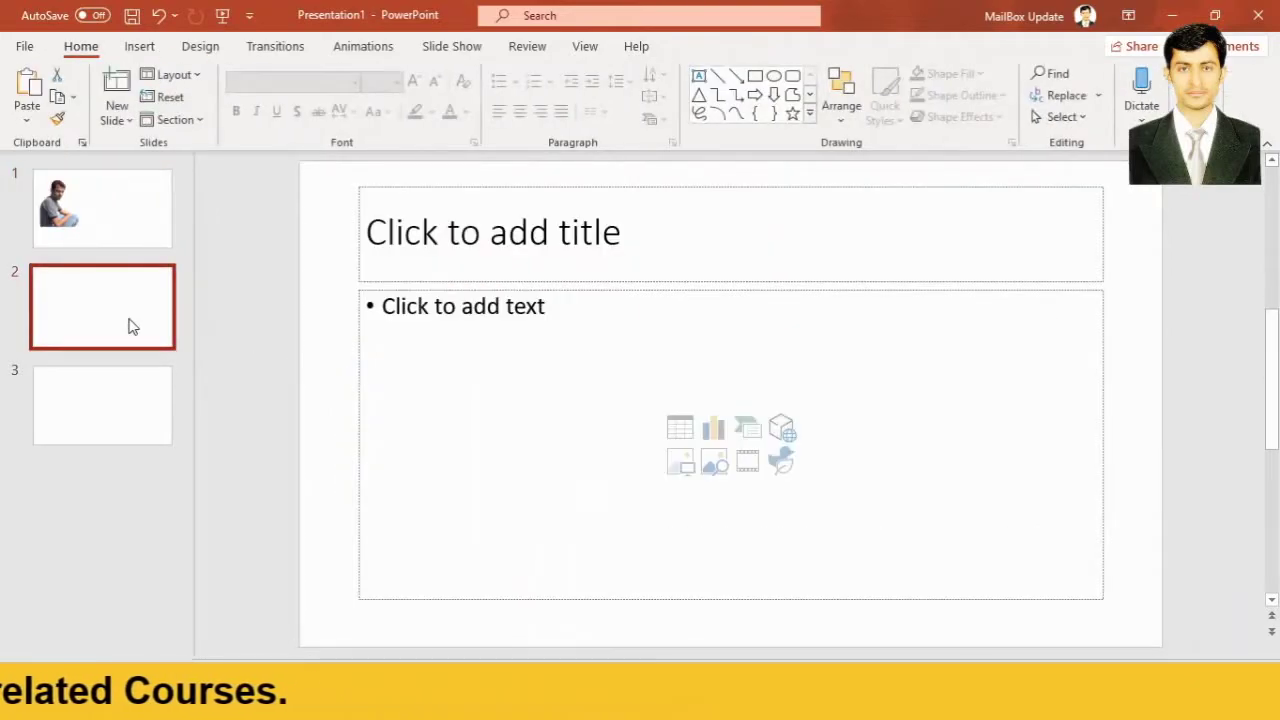
pyautogui.click(139, 47)
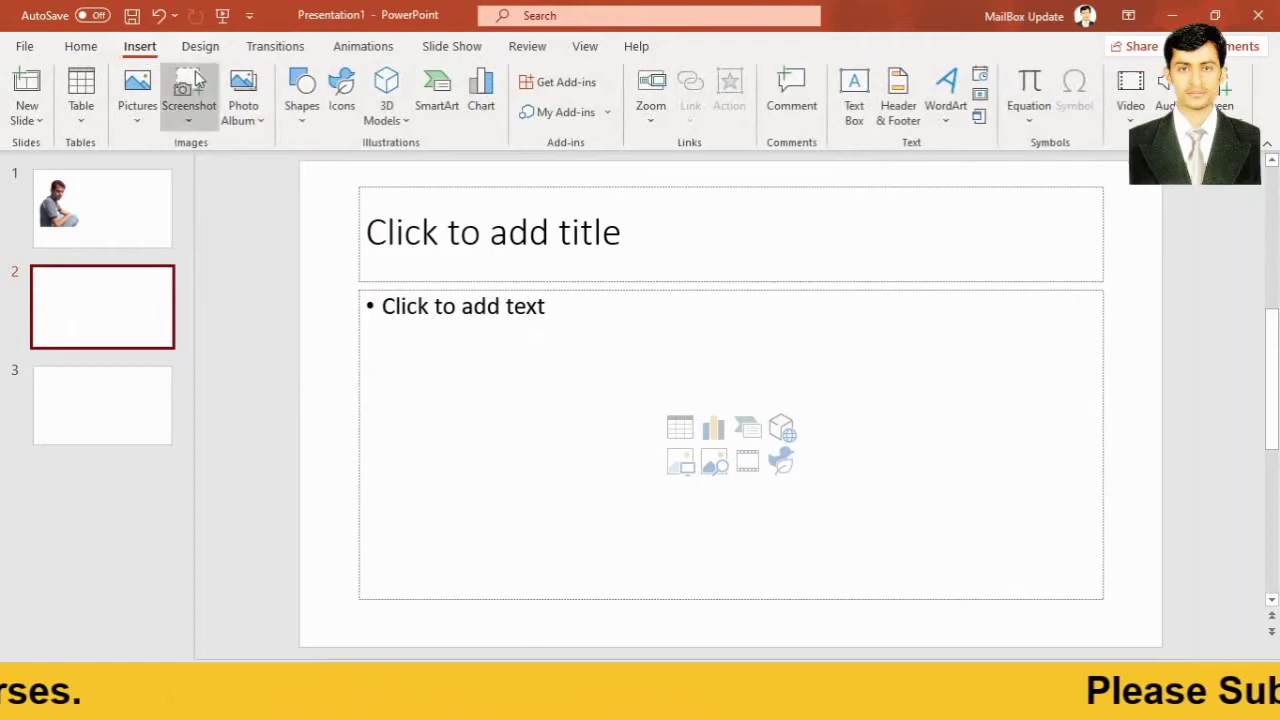
pyautogui.click(133, 112)
pyautogui.click(192, 180)
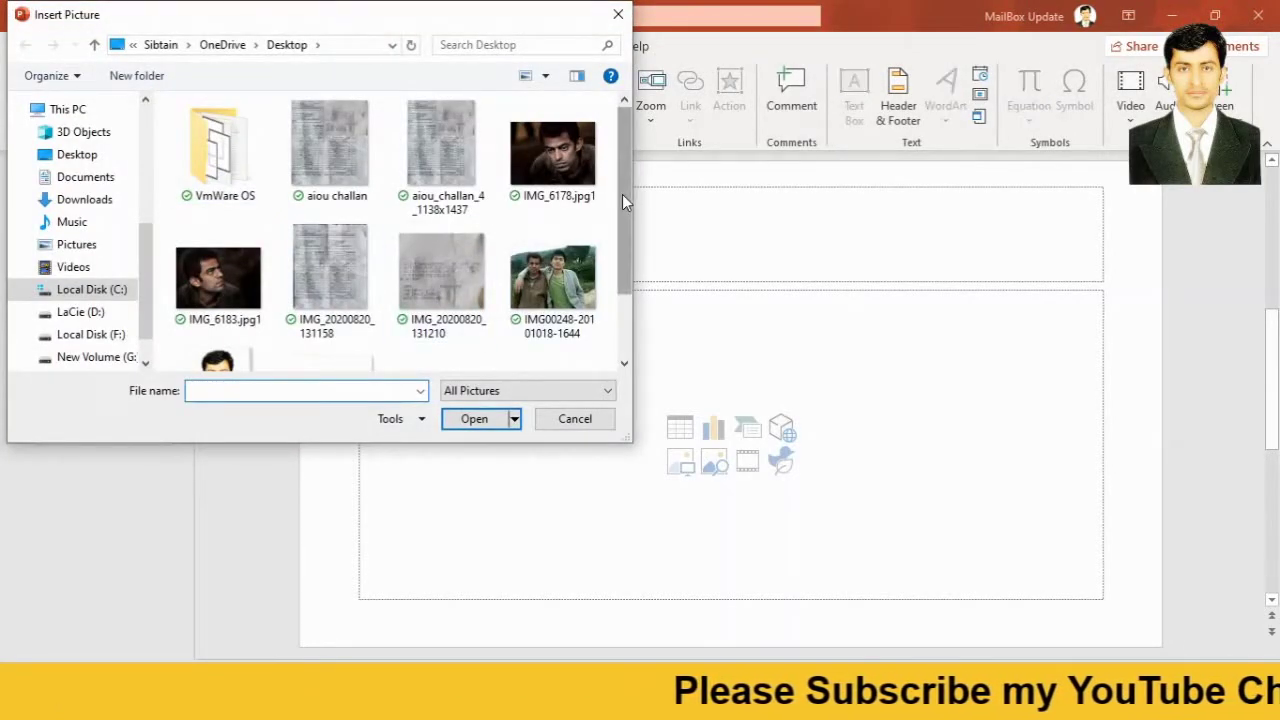
pyautogui.moveTo(622, 194)
pyautogui.mouseDown()
pyautogui.moveTo(620, 252)
pyautogui.moveTo(617, 170)
pyautogui.mouseUp()
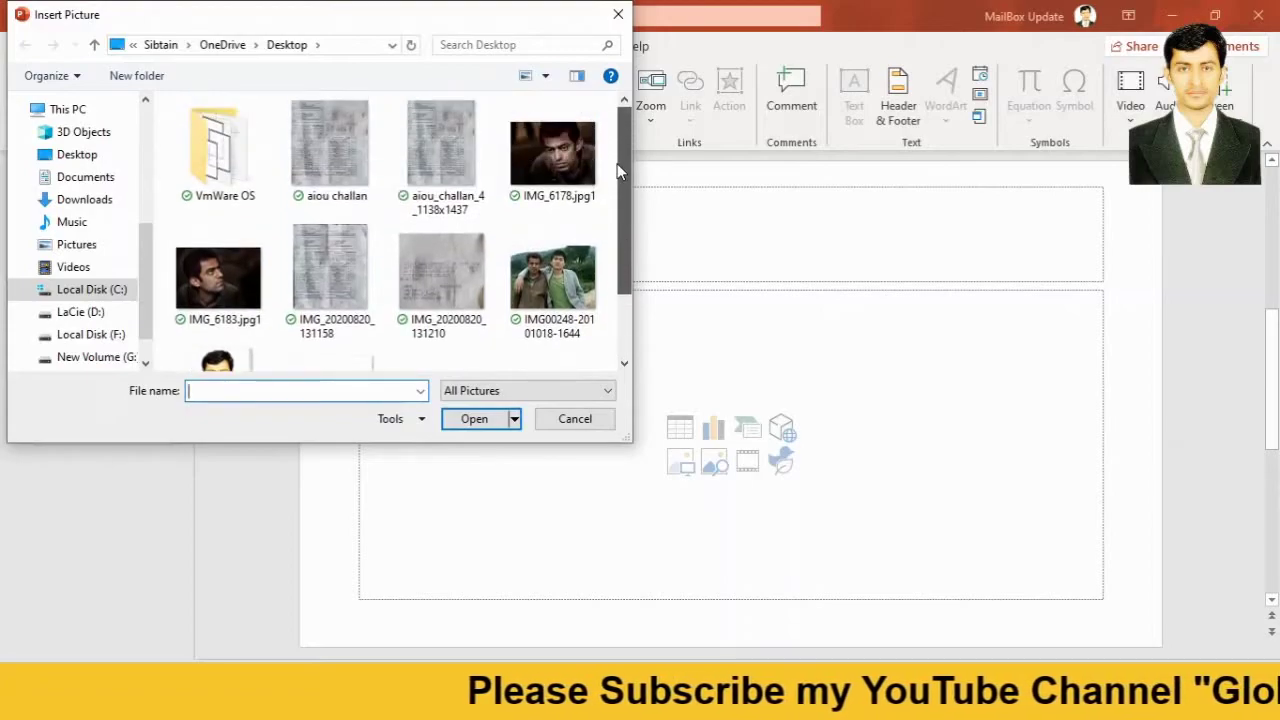
pyautogui.click(553, 280)
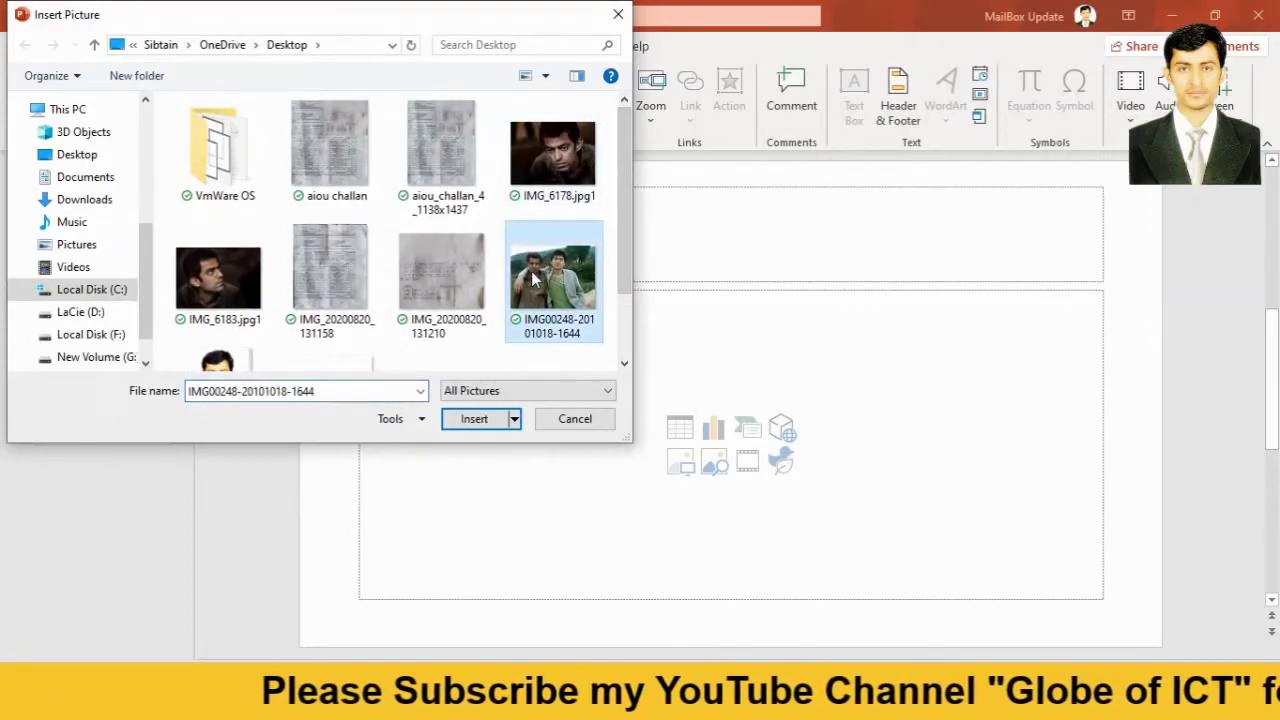
pyautogui.doubleClick(553, 280)
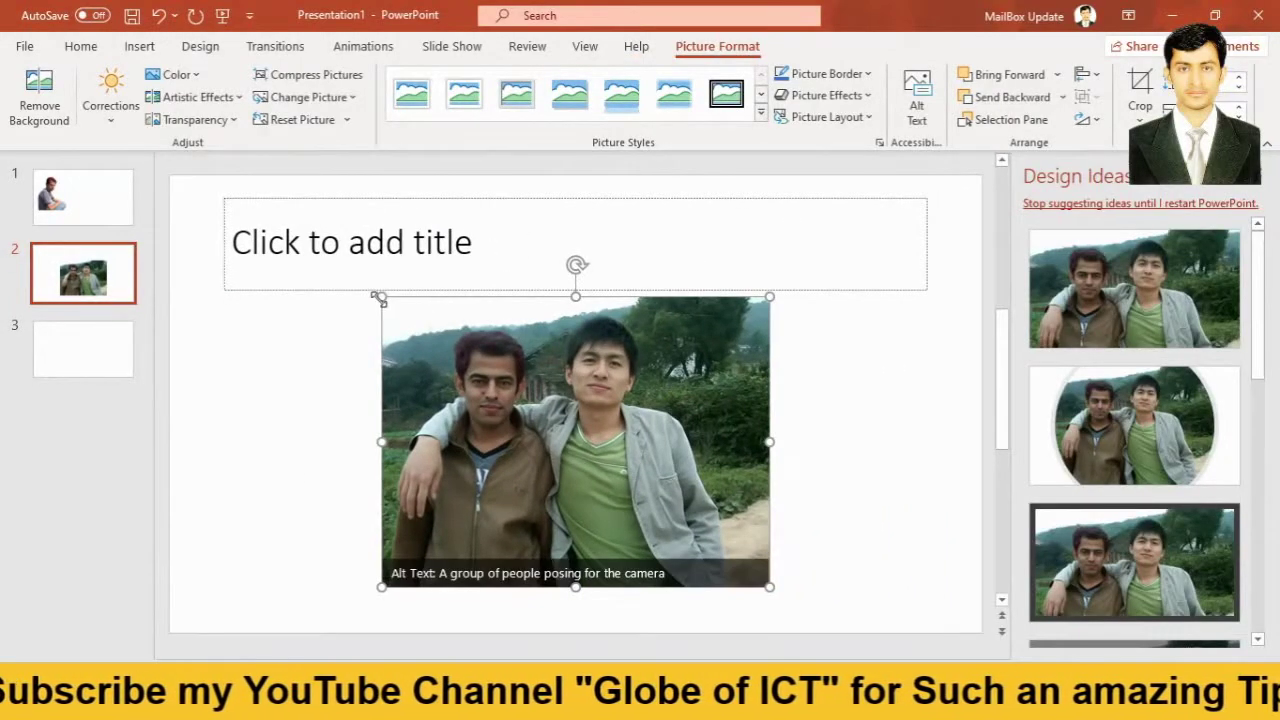
pyautogui.moveTo(383, 294); pyautogui.dragTo(324, 254)
pyautogui.click(884, 376)
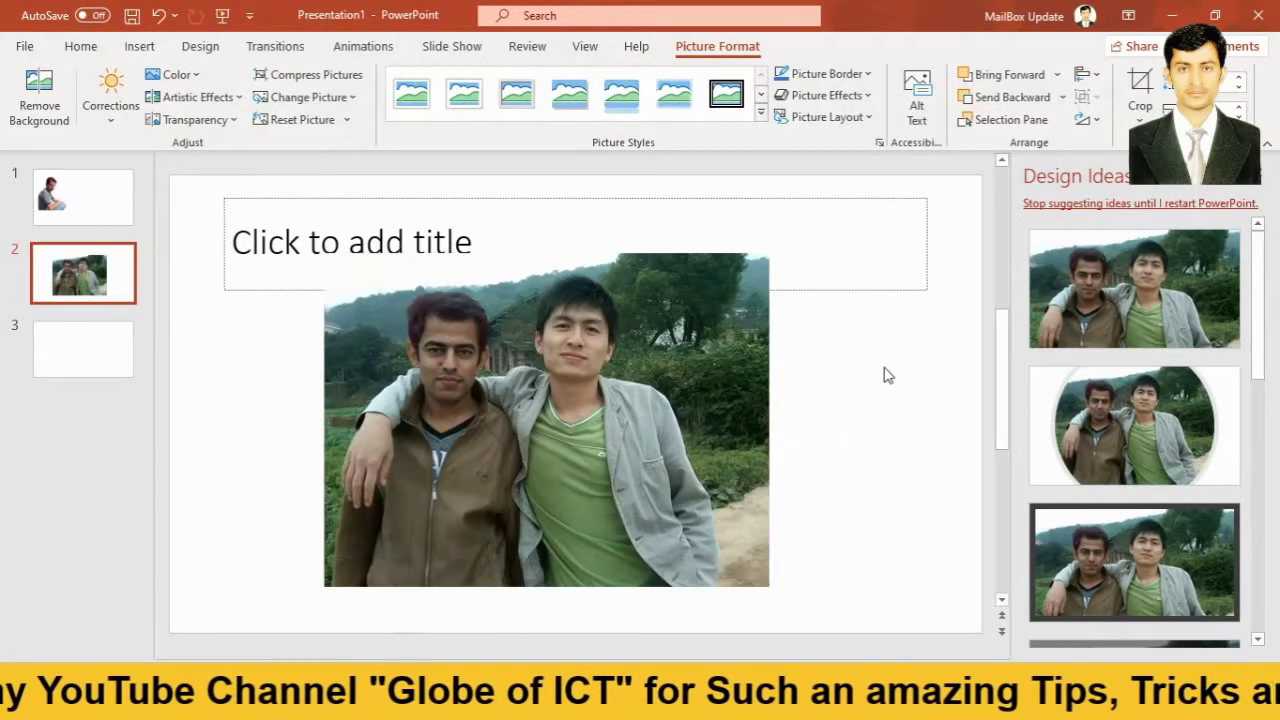
pyautogui.click(642, 395)
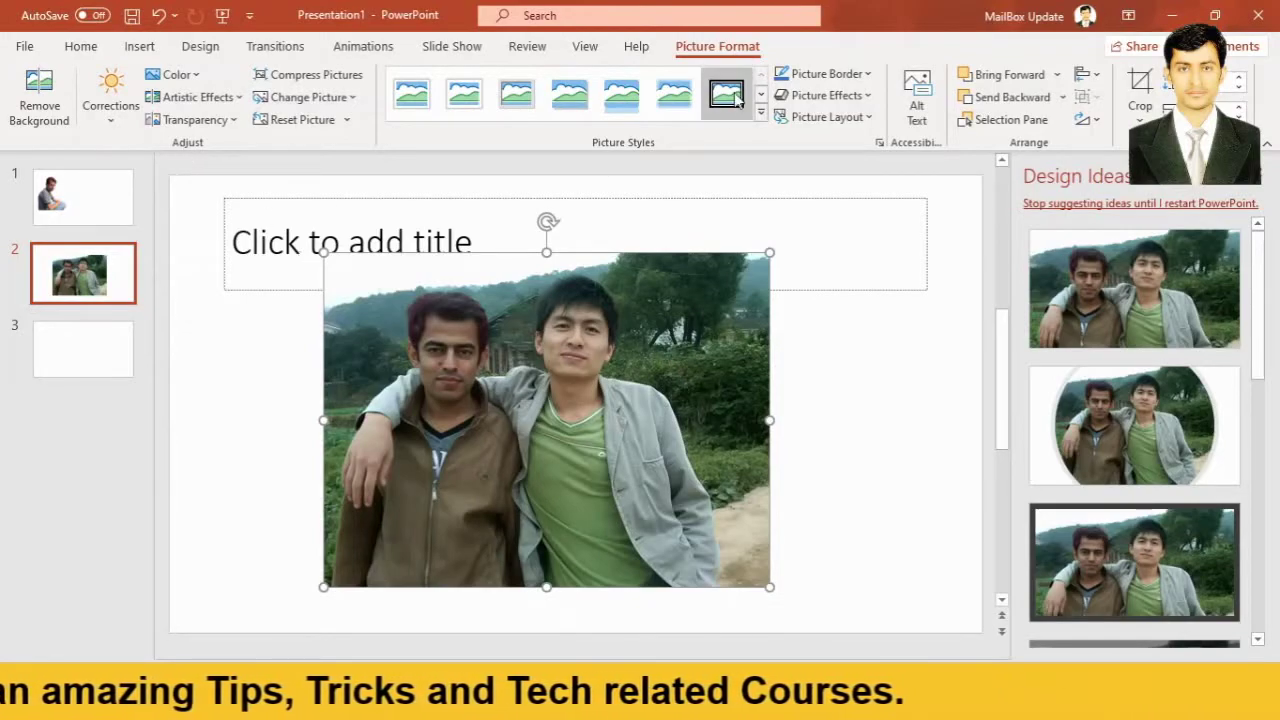
# Run Remove Background on the selected photo of the two men
pyautogui.click(42, 106)
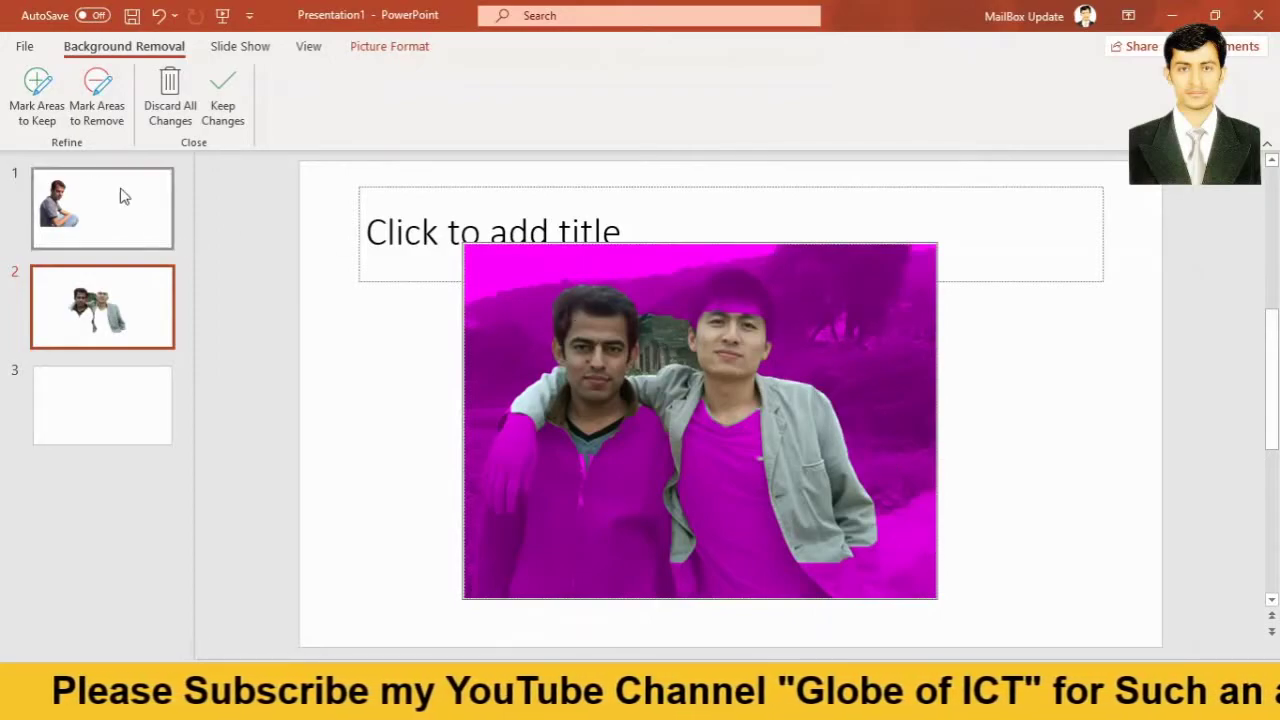
# Mark the left man's arm, hand, jacket and shirt as areas to keep
pyautogui.click(34, 110)
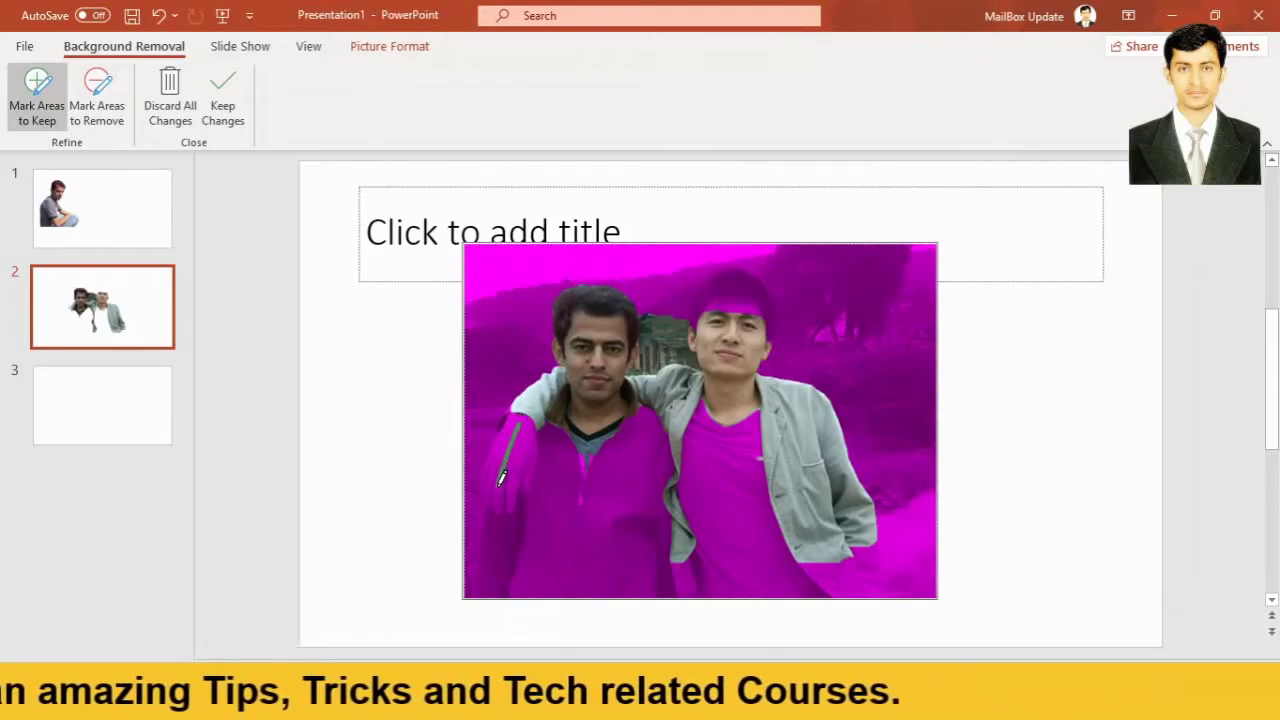
pyautogui.moveTo(517, 427); pyautogui.dragTo(501, 481)
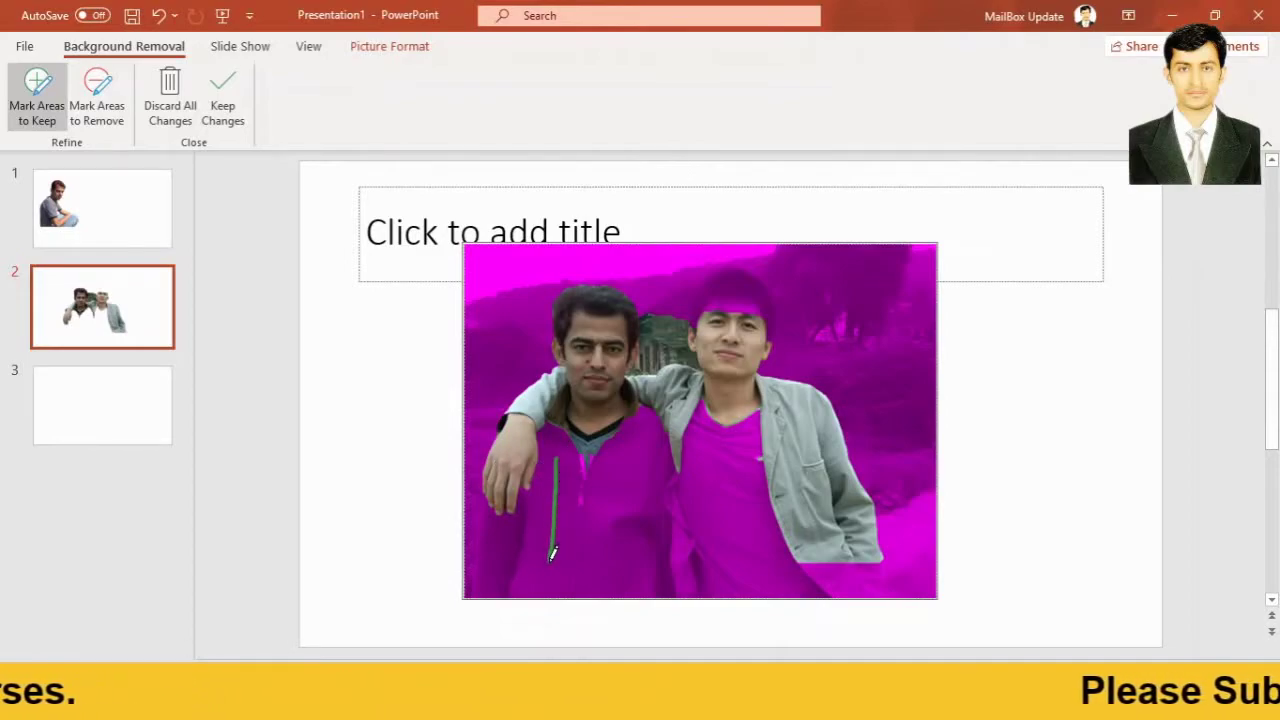
pyautogui.moveTo(549, 567); pyautogui.dragTo(551, 564)
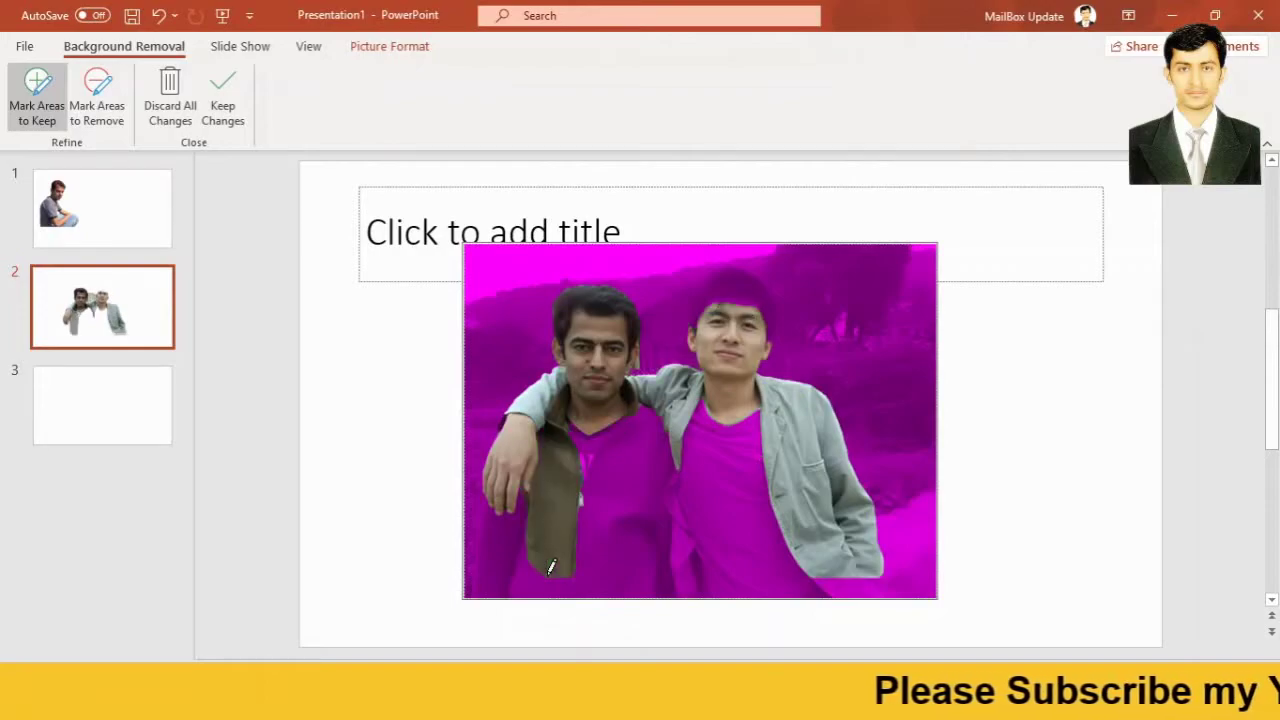
pyautogui.moveTo(640, 444); pyautogui.dragTo(613, 578)
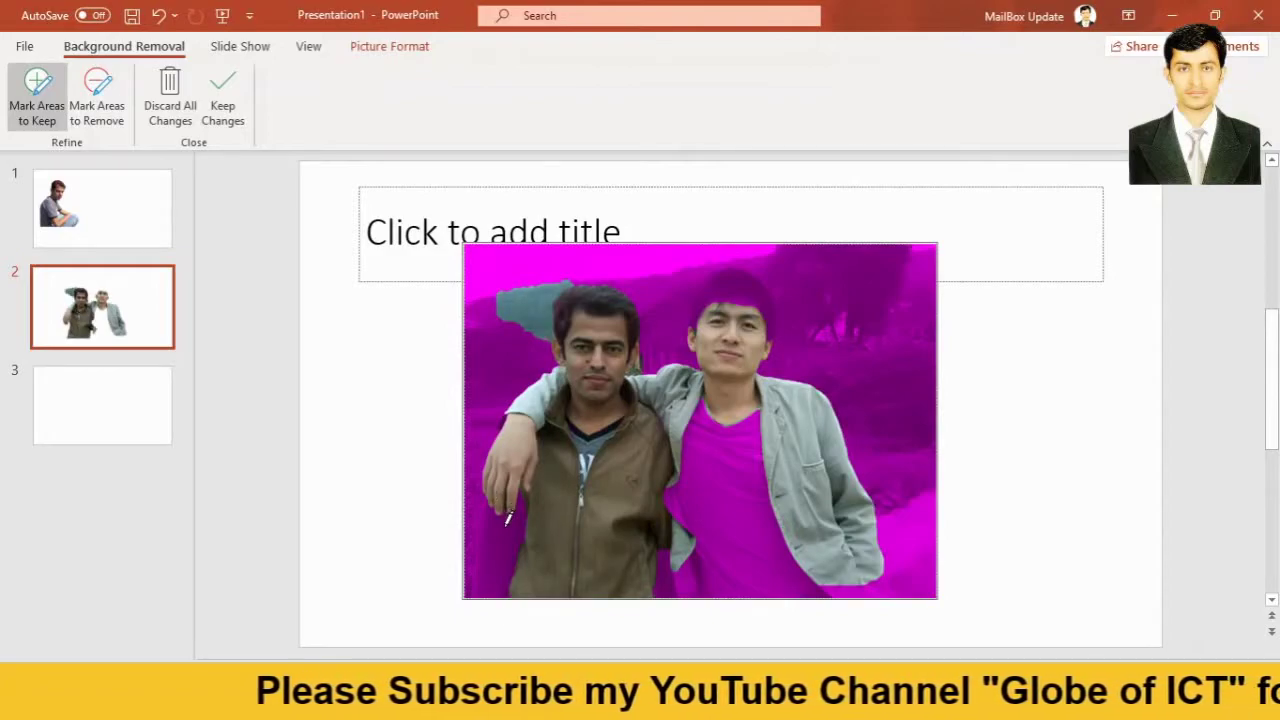
pyautogui.moveTo(506, 526); pyautogui.dragTo(487, 583)
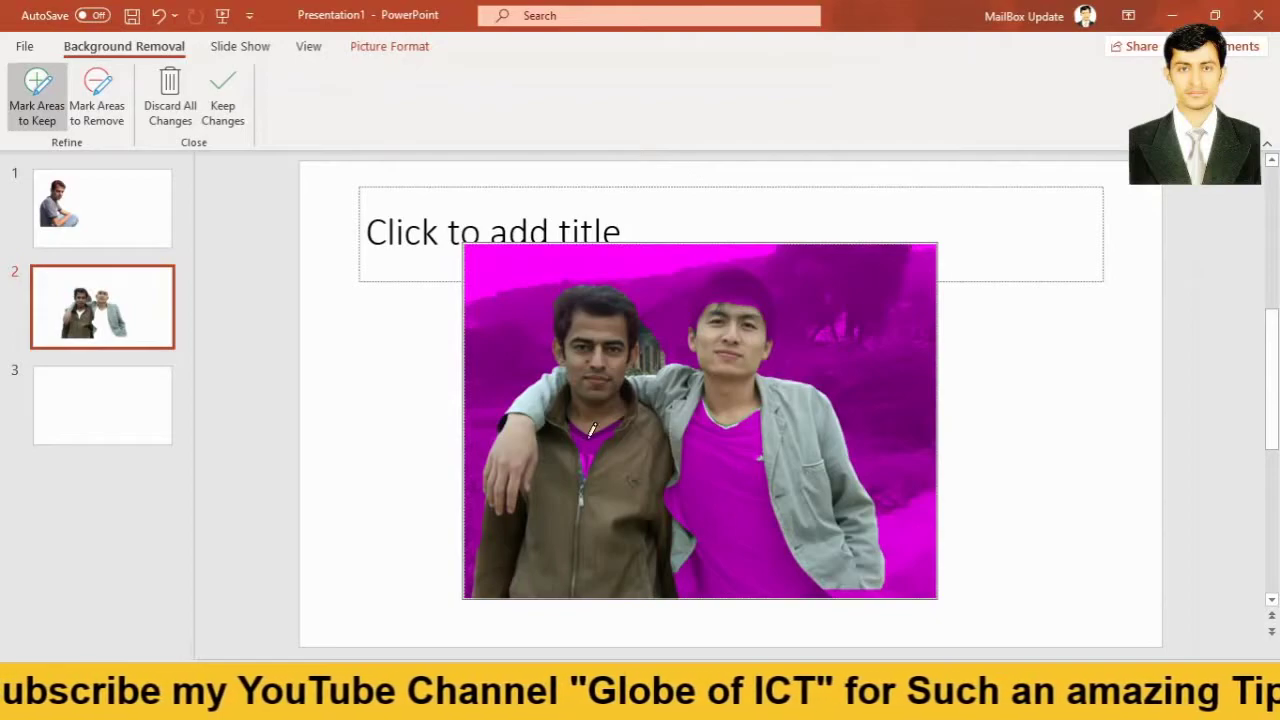
pyautogui.moveTo(590, 430); pyautogui.dragTo(592, 462)
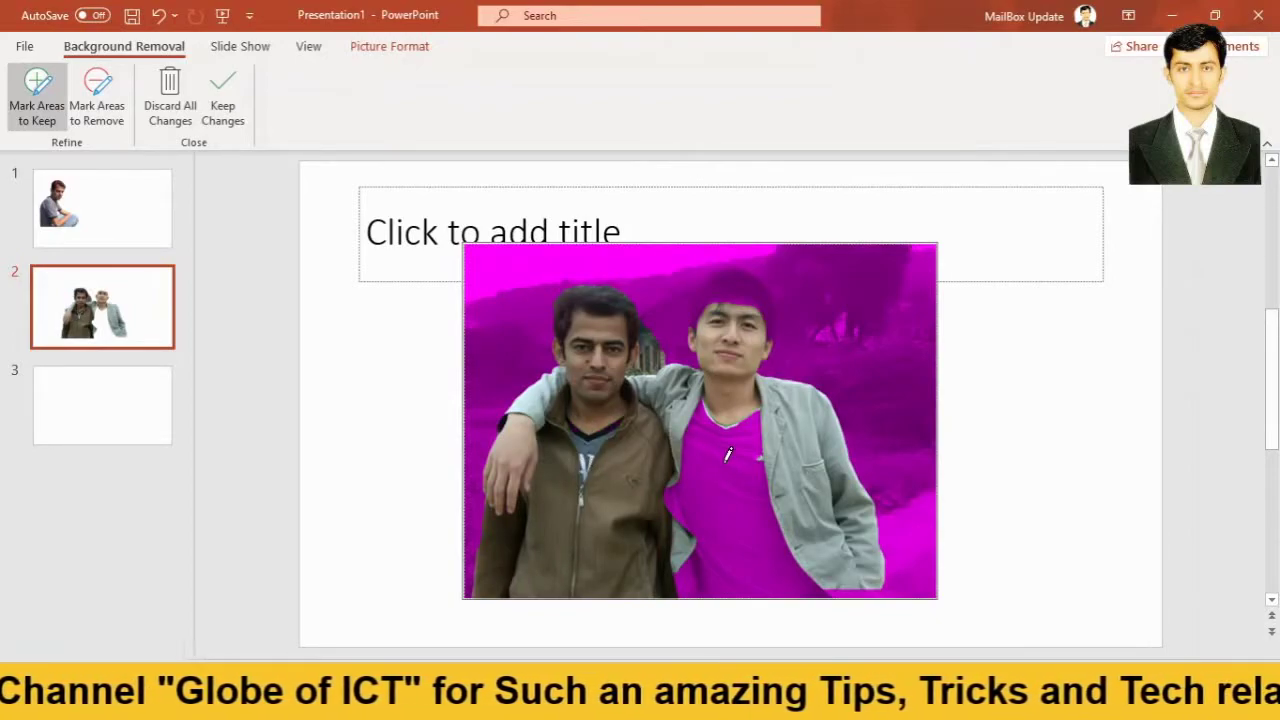
# Mark the right man's shirt and hair as areas to keep
pyautogui.moveTo(713, 435); pyautogui.dragTo(757, 568)
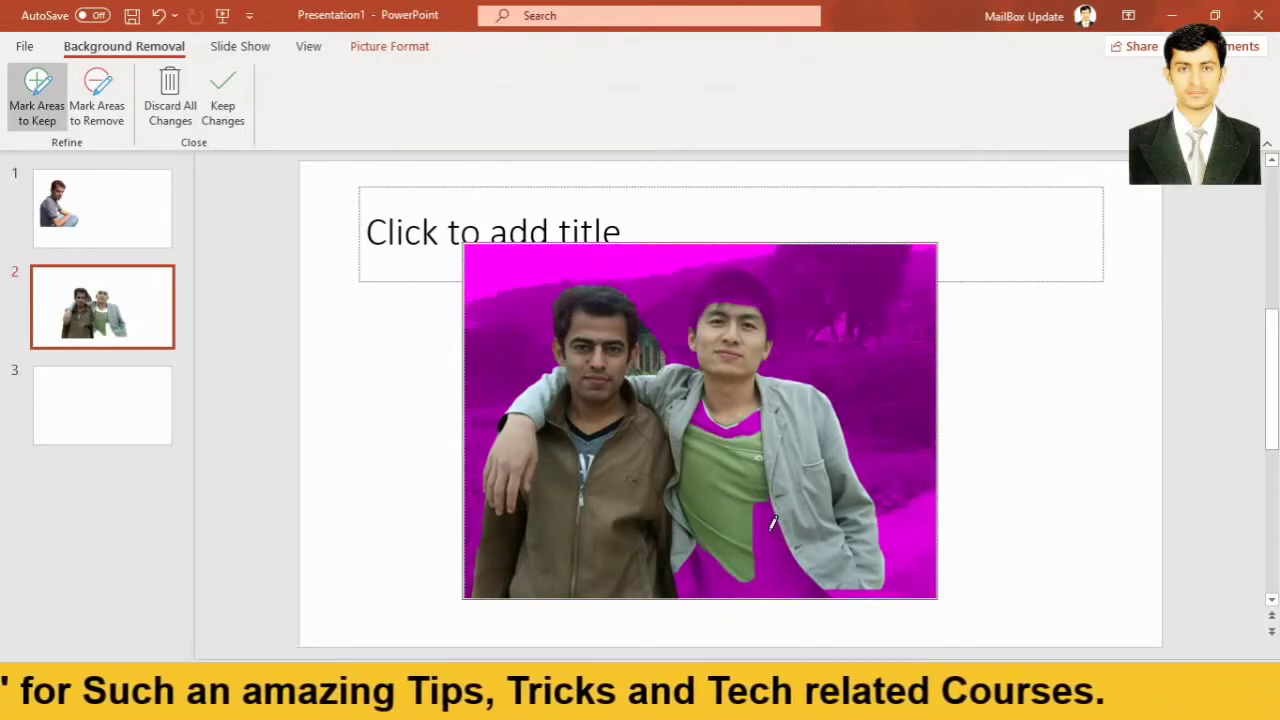
pyautogui.moveTo(770, 520); pyautogui.dragTo(776, 588)
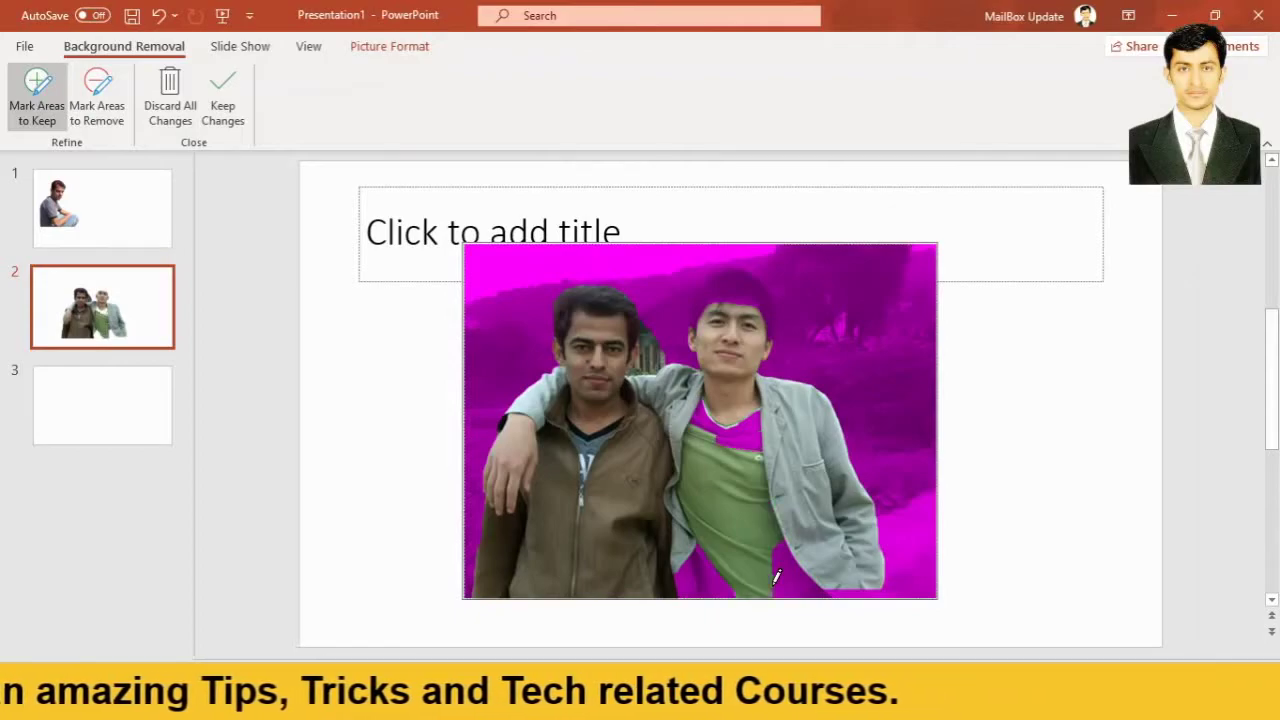
pyautogui.moveTo(684, 570); pyautogui.dragTo(750, 576)
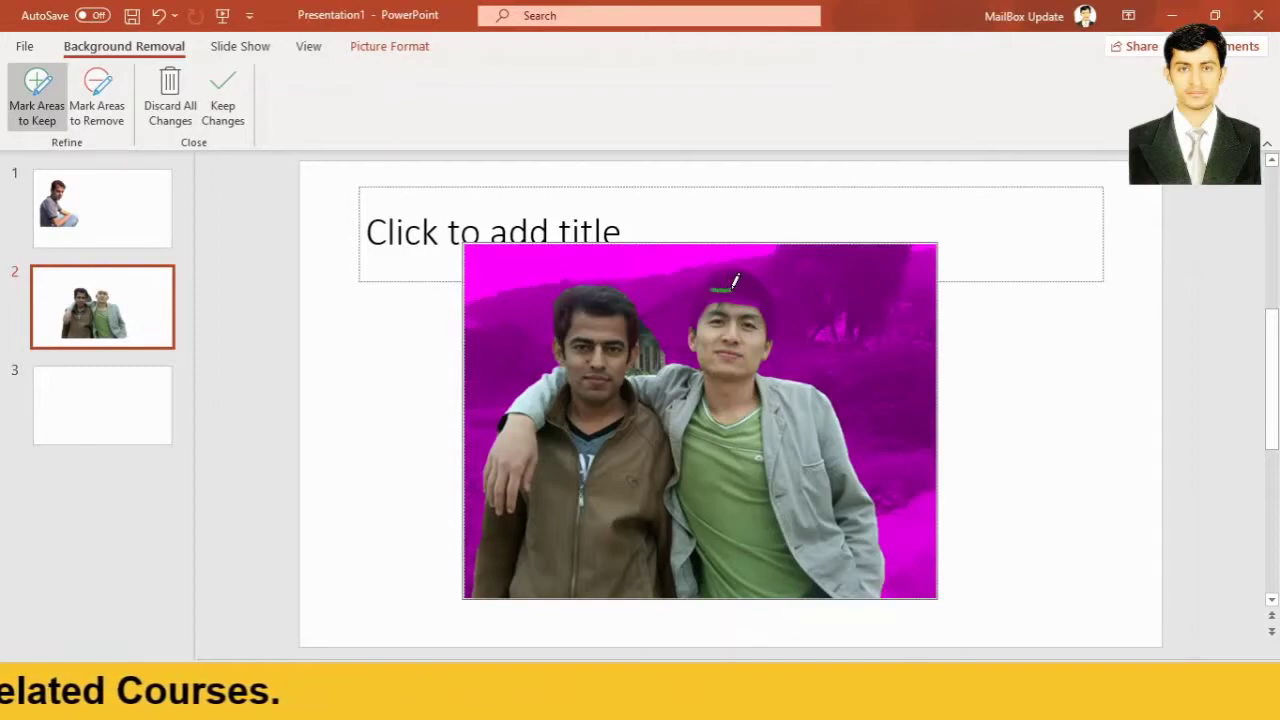
pyautogui.moveTo(758, 281); pyautogui.dragTo(758, 281)
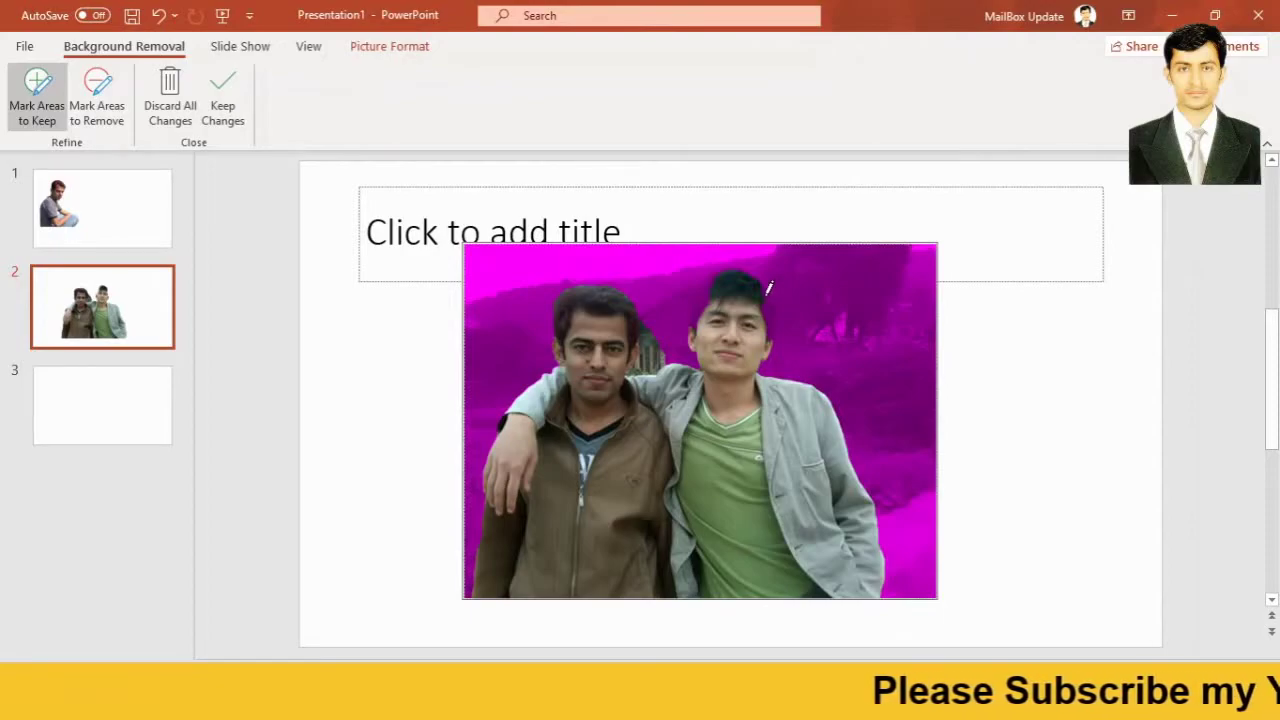
pyautogui.moveTo(776, 314); pyautogui.dragTo(776, 314)
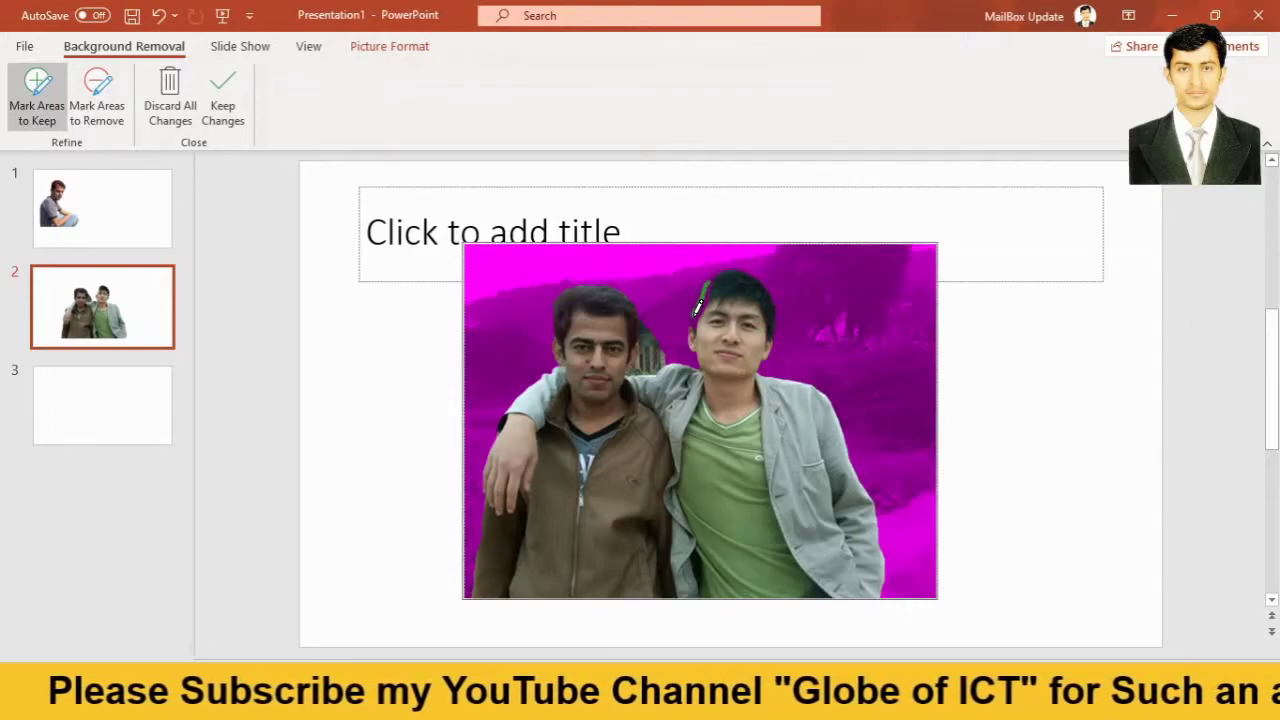
pyautogui.moveTo(697, 310); pyautogui.dragTo(697, 310)
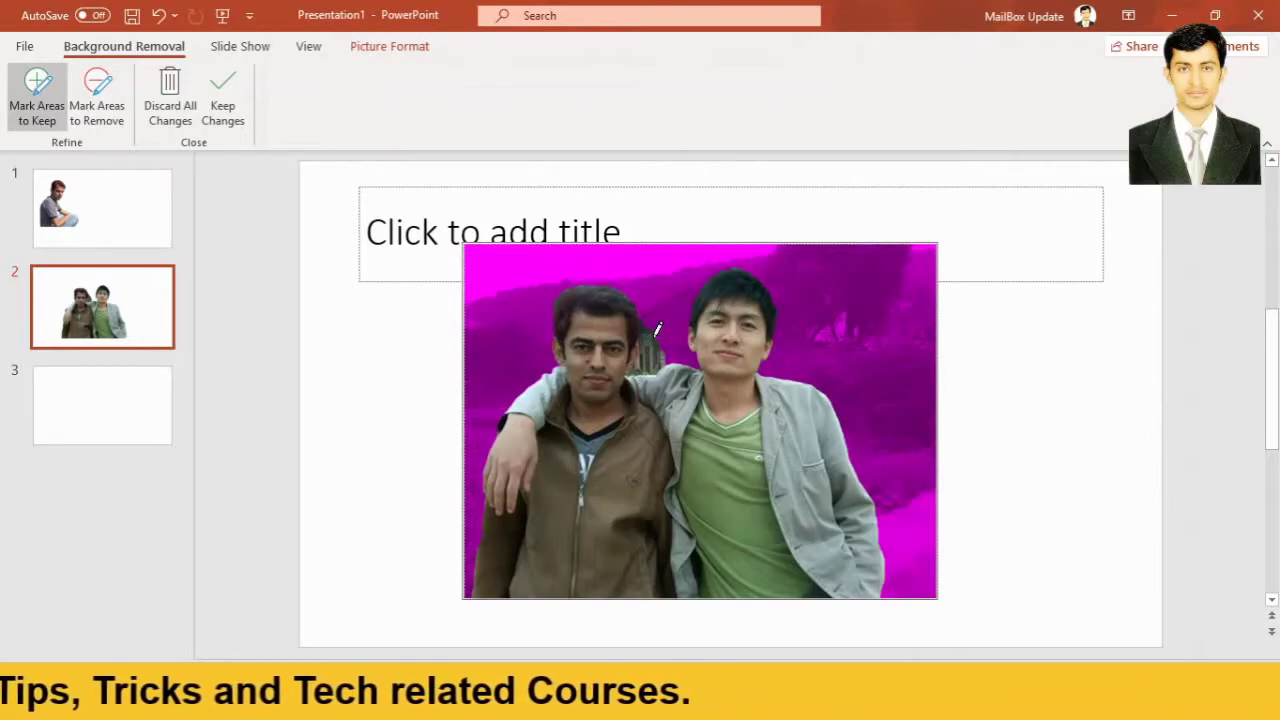
# Mark the background patch beside the left man's hair for removal
pyautogui.click(96, 106)
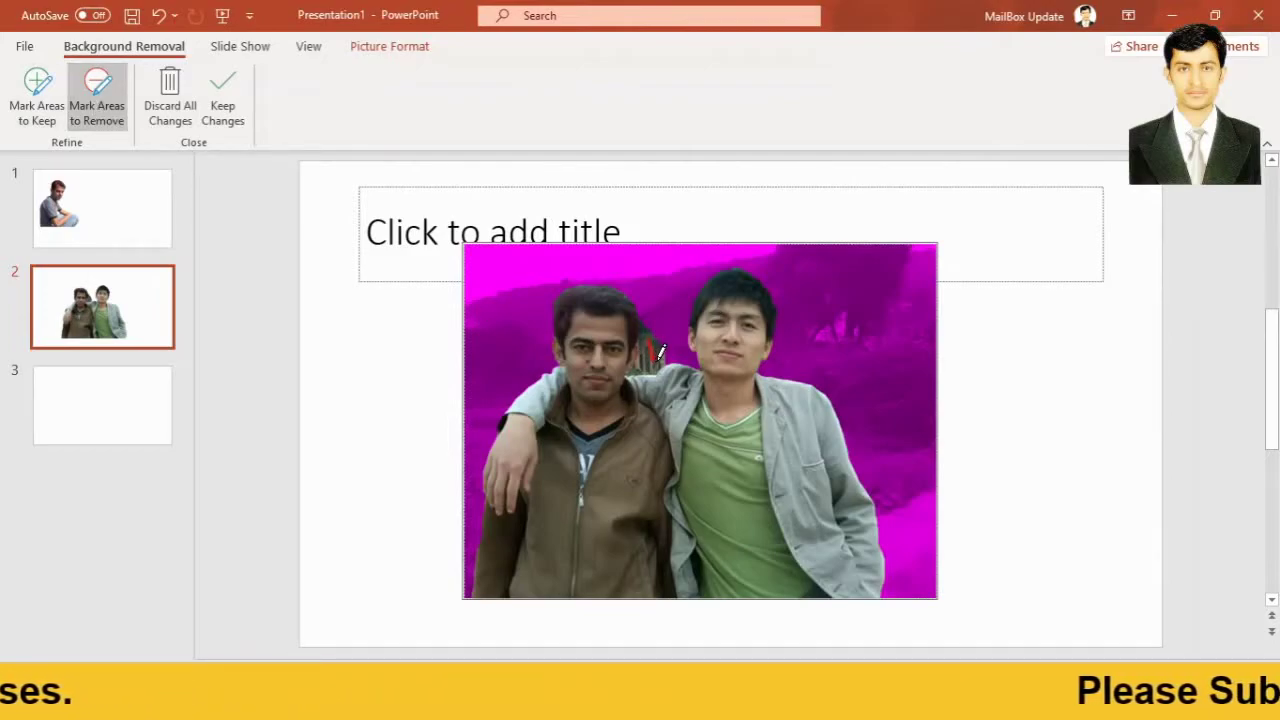
pyautogui.moveTo(660, 352); pyautogui.dragTo(661, 352)
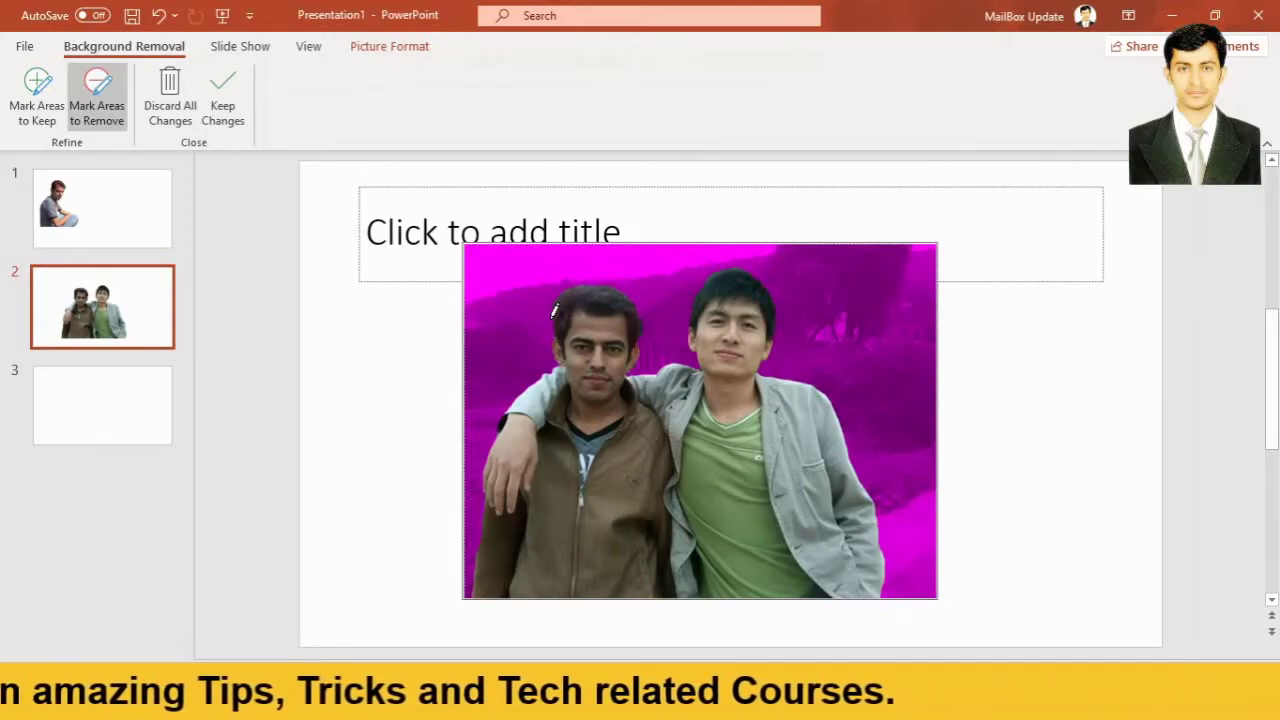
# Keep the background removal changes, resize and shift the cut-out up-left, then open slide 3
pyautogui.click(223, 100)
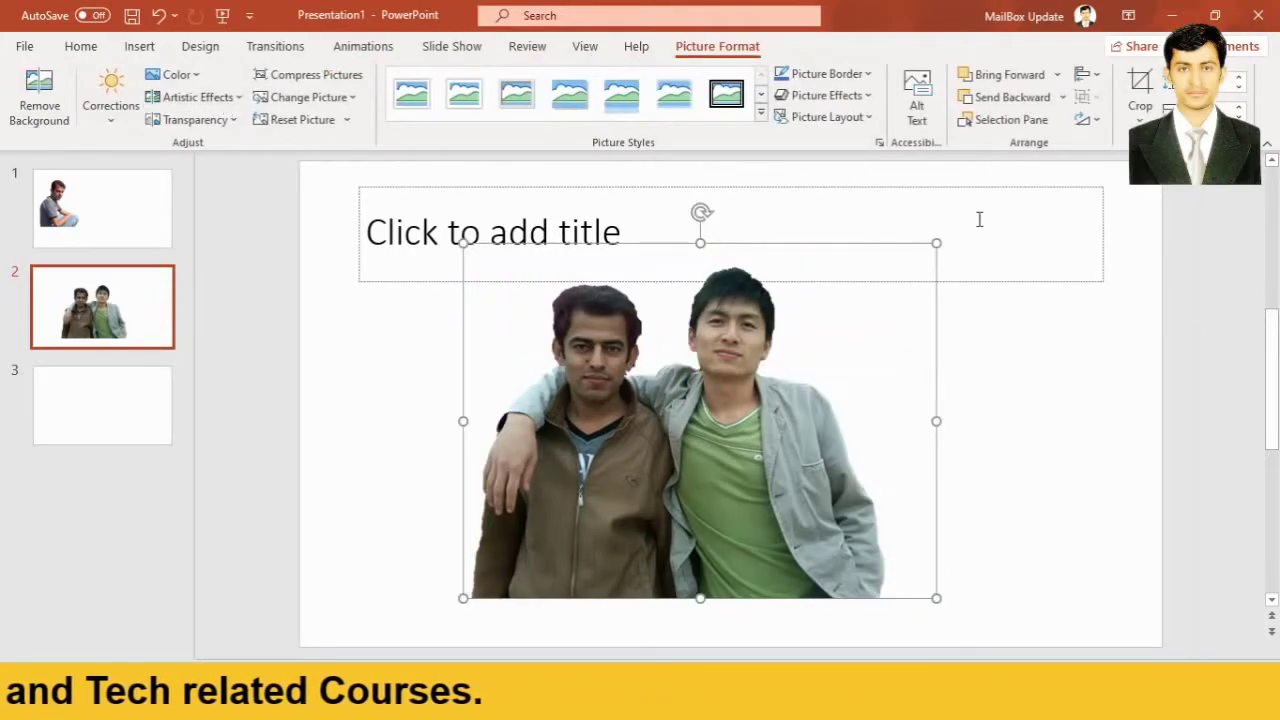
pyautogui.moveTo(933, 243)
pyautogui.mouseDown()
pyautogui.moveTo(876, 262)
pyautogui.moveTo(894, 243)
pyautogui.mouseUp()
pyautogui.moveTo(755, 428)
pyautogui.mouseDown()
pyautogui.moveTo(631, 371)
pyautogui.moveTo(641, 342)
pyautogui.moveTo(622, 416)
pyautogui.mouseUp()
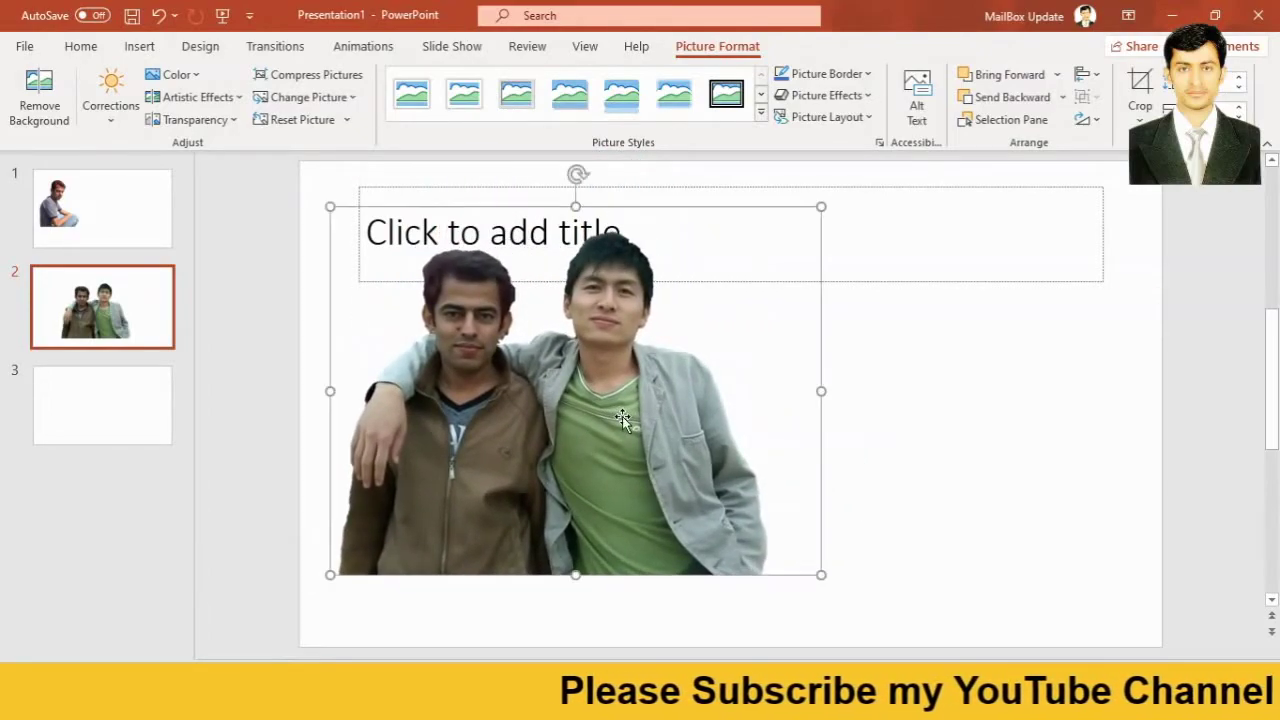
pyautogui.click(166, 406)
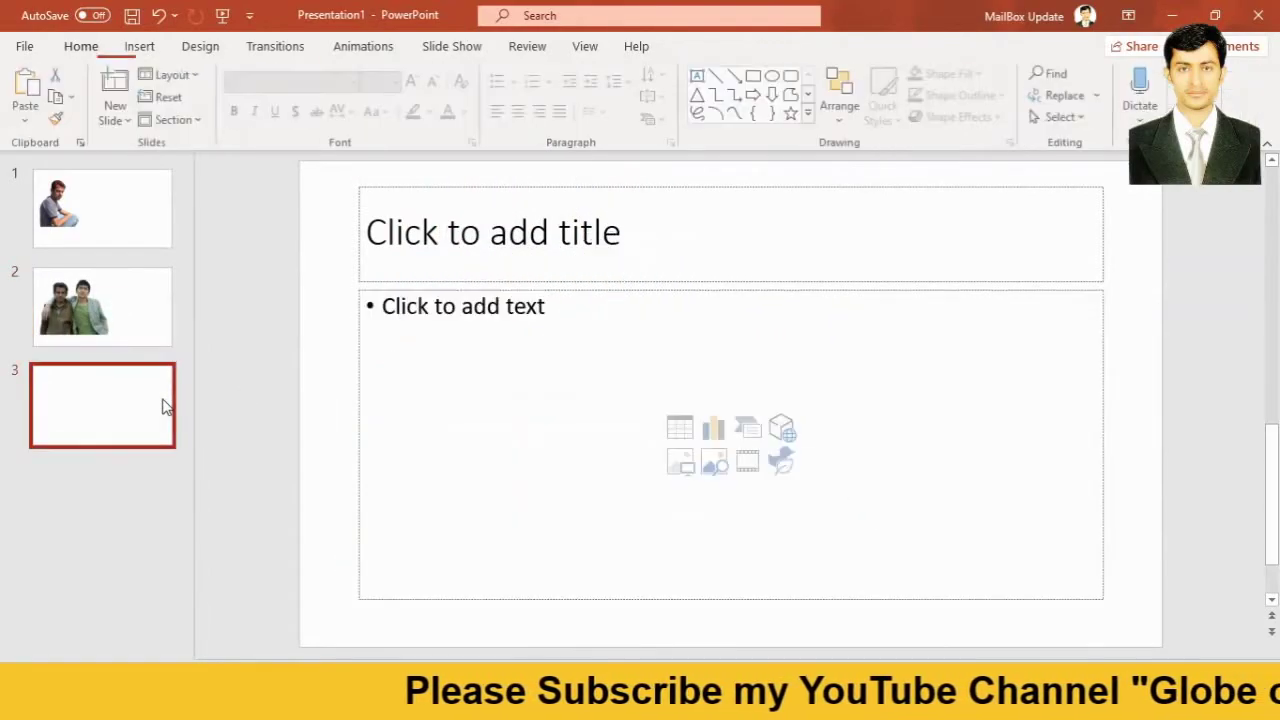
# Insert the IMG_6178 photo from this computer onto slide 3
pyautogui.click(140, 47)
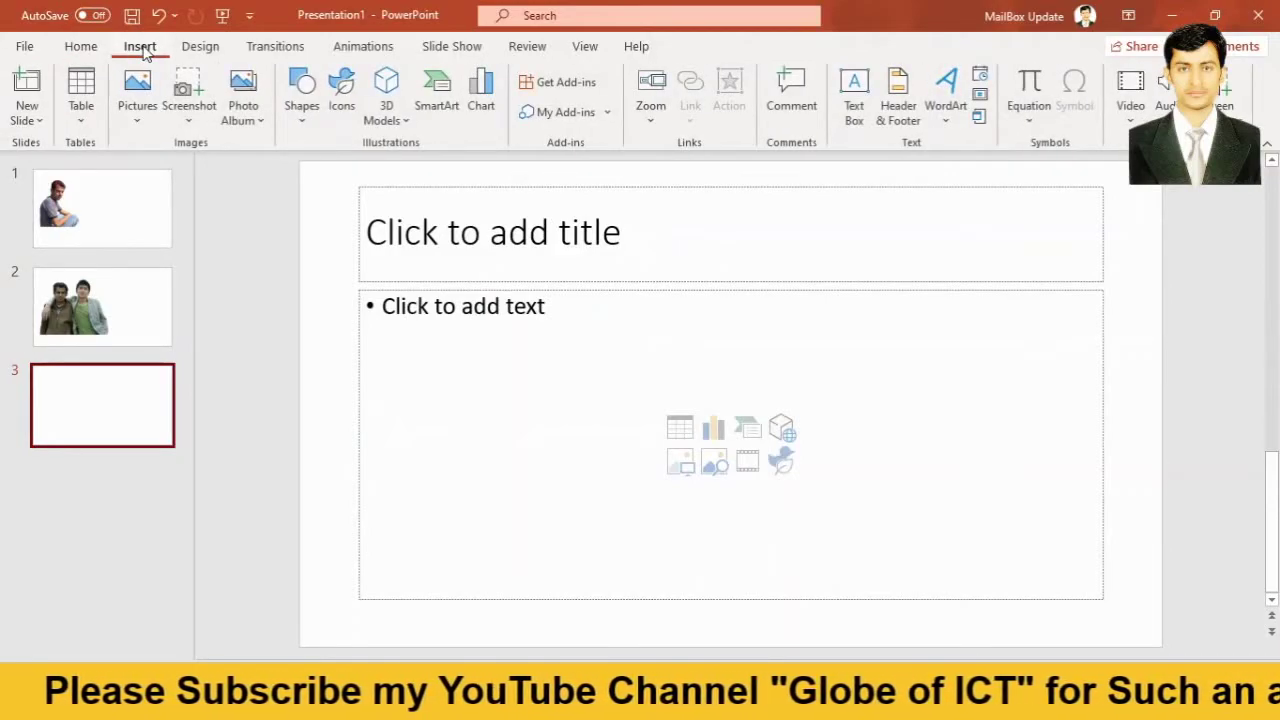
pyautogui.click(137, 105)
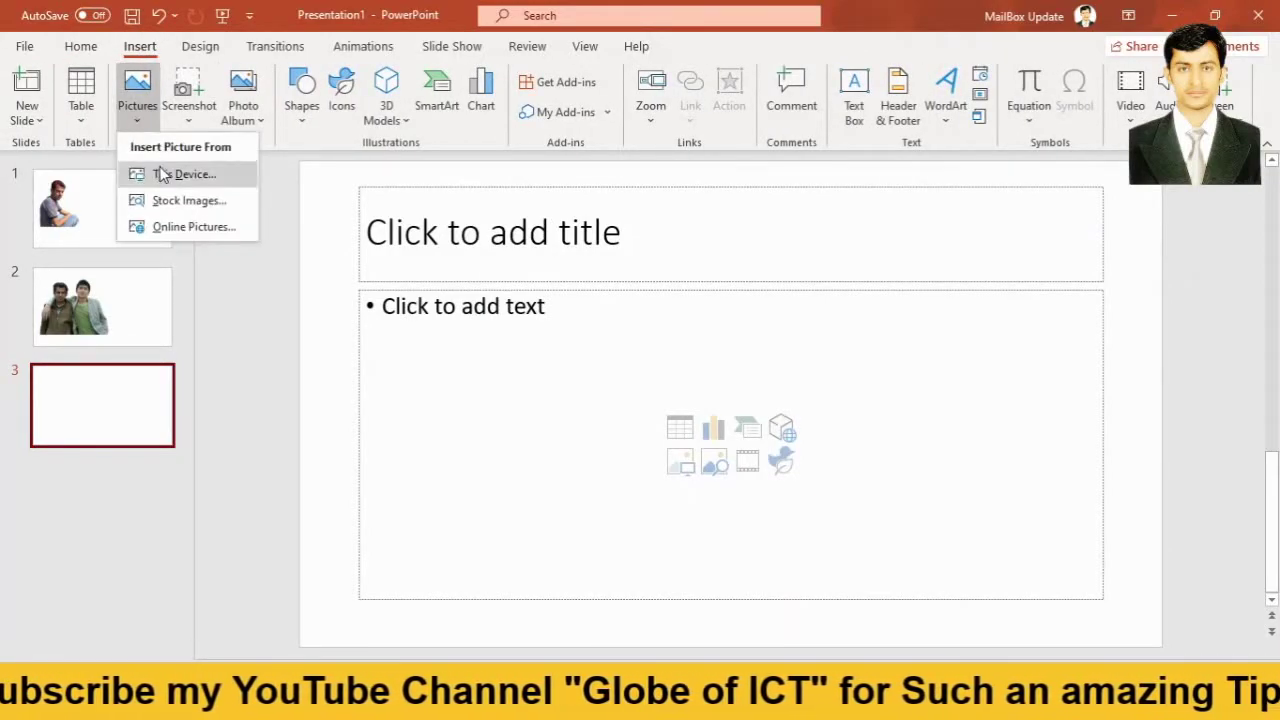
pyautogui.click(163, 174)
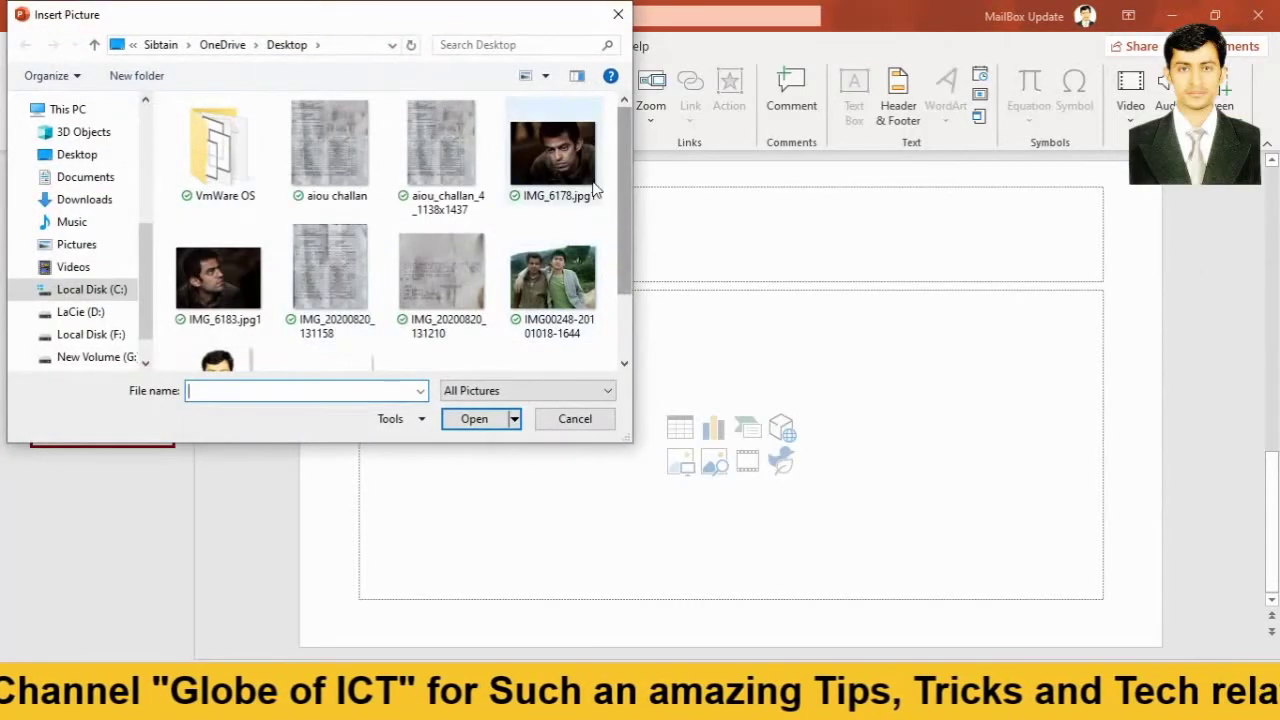
pyautogui.doubleClick(560, 165)
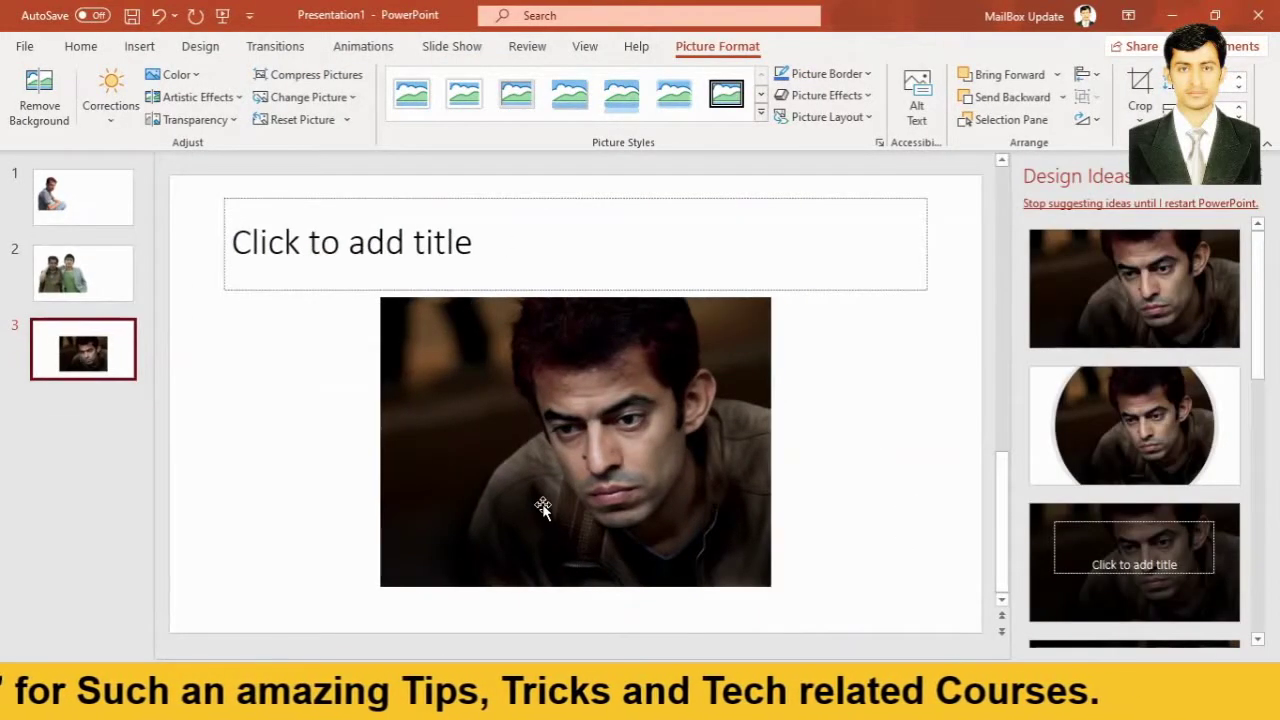
# Enlarge the man's photo from its top-left corner and shift it slightly up and left
pyautogui.click(615, 403)
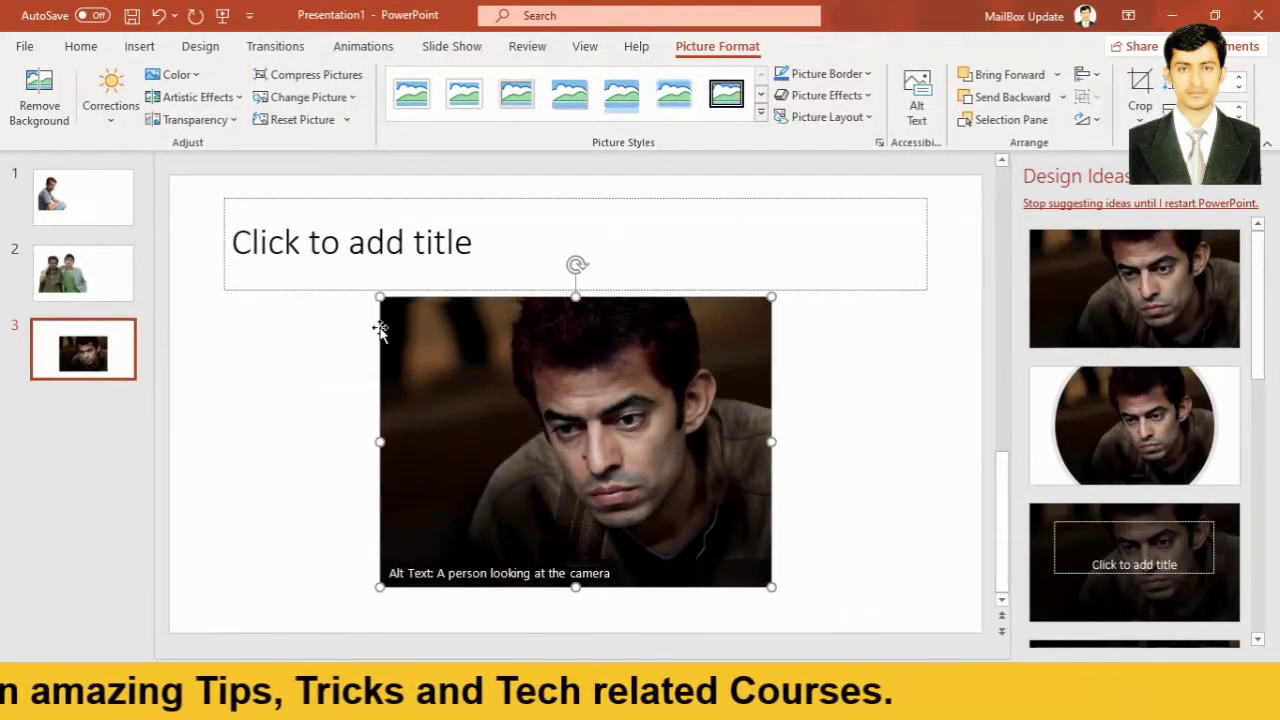
pyautogui.moveTo(380, 297); pyautogui.dragTo(310, 244)
pyautogui.moveTo(563, 376); pyautogui.dragTo(529, 364)
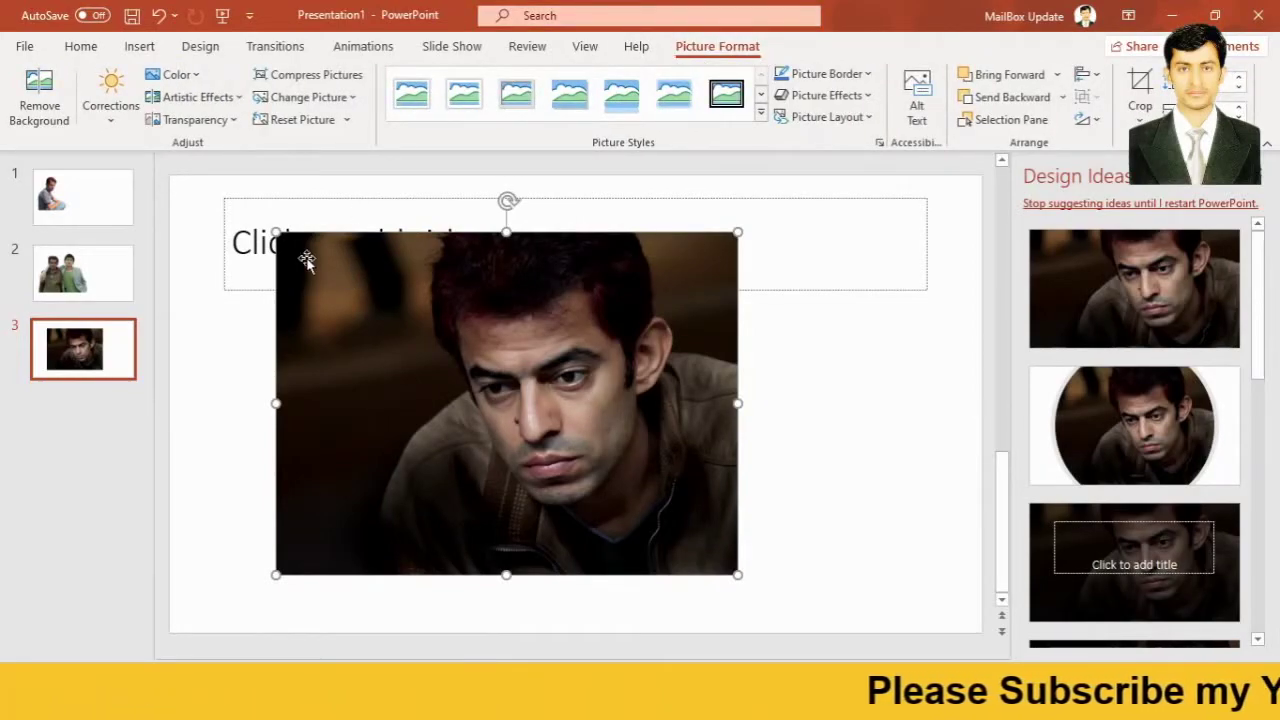
# Start Remove Background on the photo and mark the man's hairline and top hair to keep
pyautogui.click(45, 115)
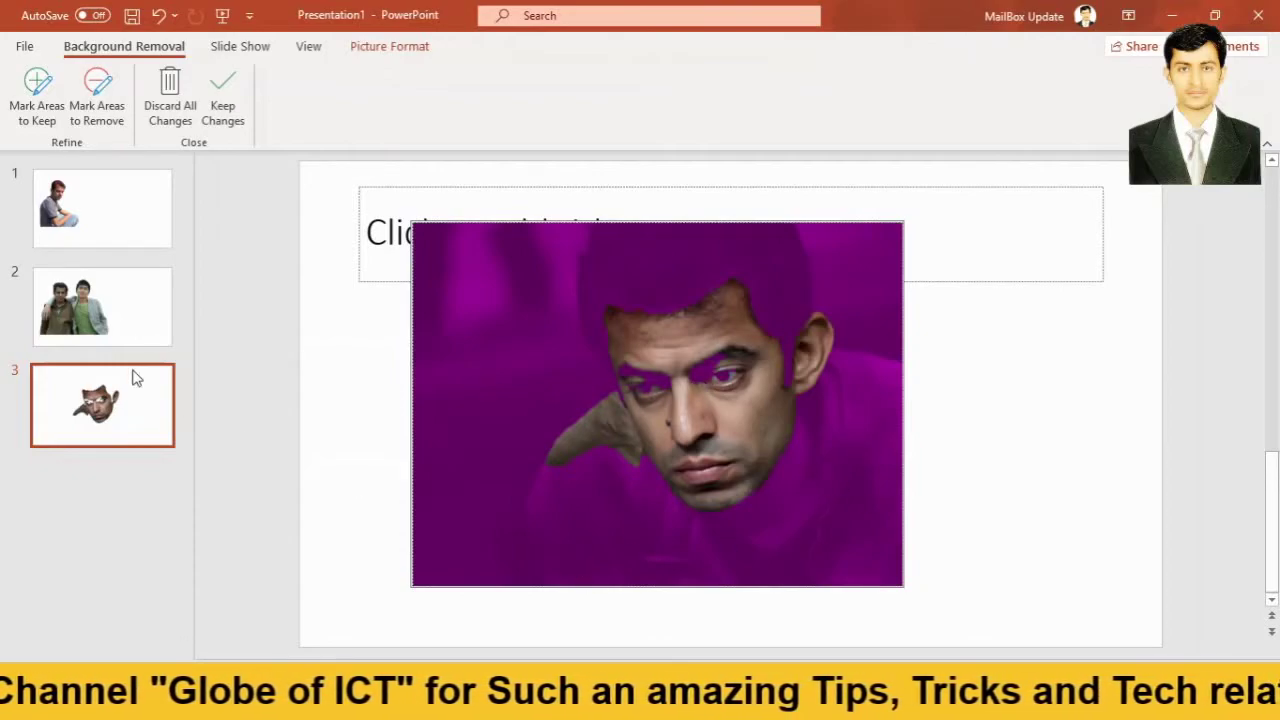
pyautogui.click(40, 125)
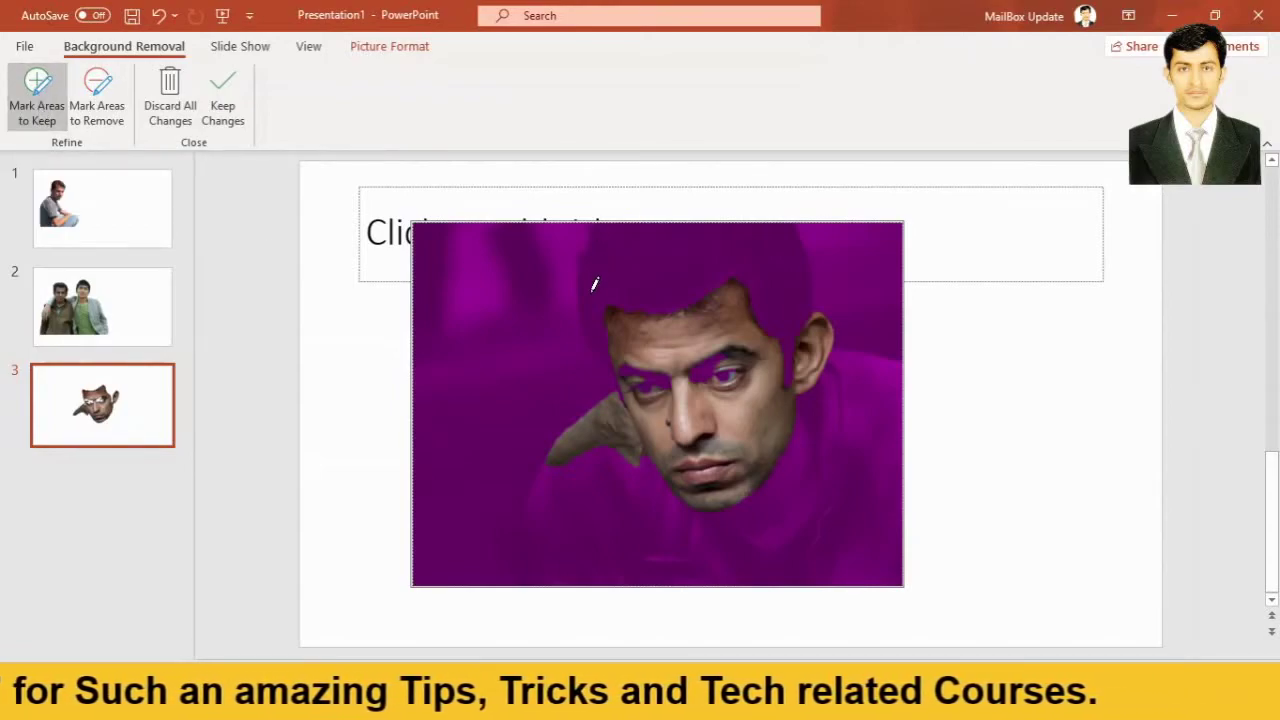
pyautogui.moveTo(590, 292); pyautogui.dragTo(766, 248)
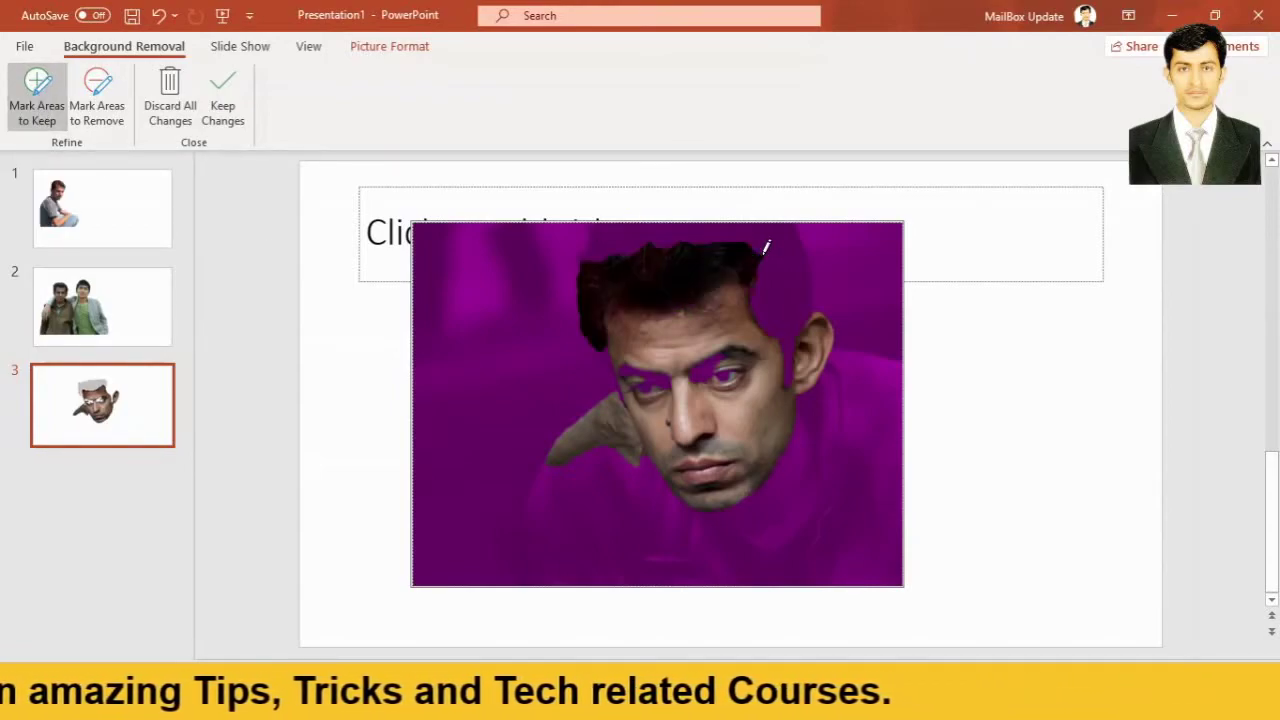
pyautogui.moveTo(600, 239); pyautogui.dragTo(714, 222)
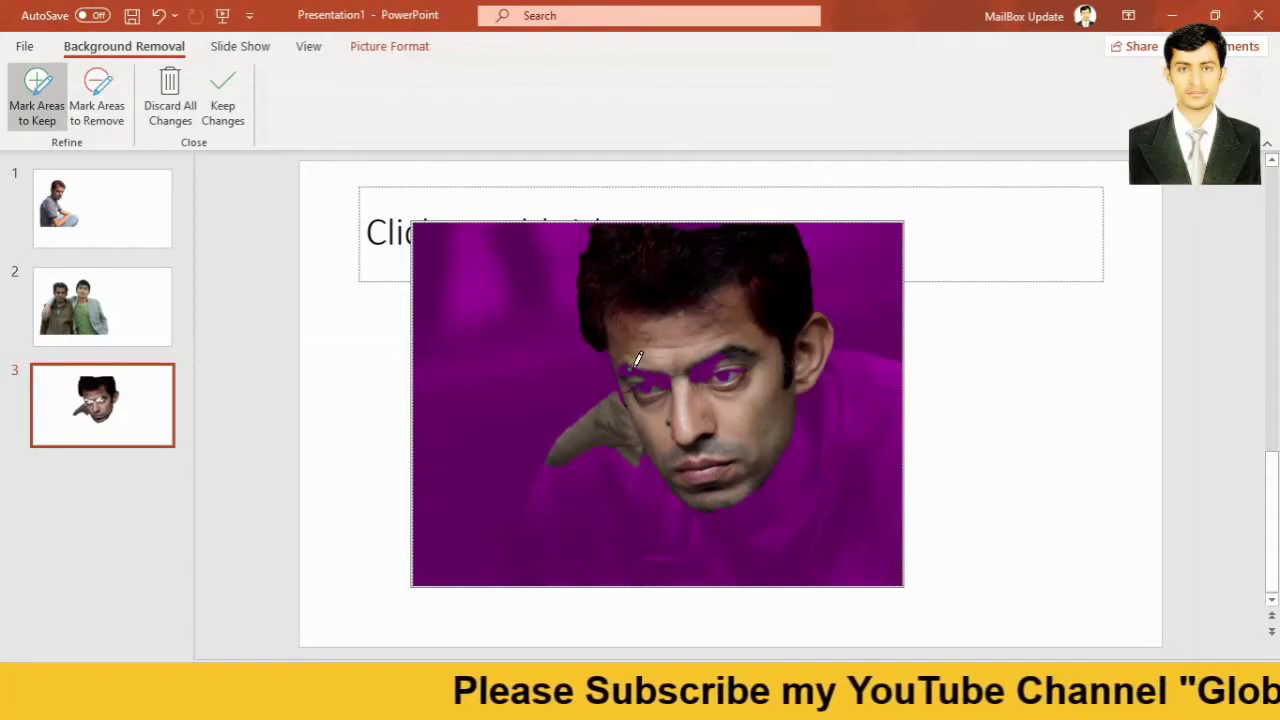
# Mark the left eyebrow, right eye, and right-side jacket and shoulder as areas to keep
pyautogui.moveTo(641, 363); pyautogui.dragTo(653, 375)
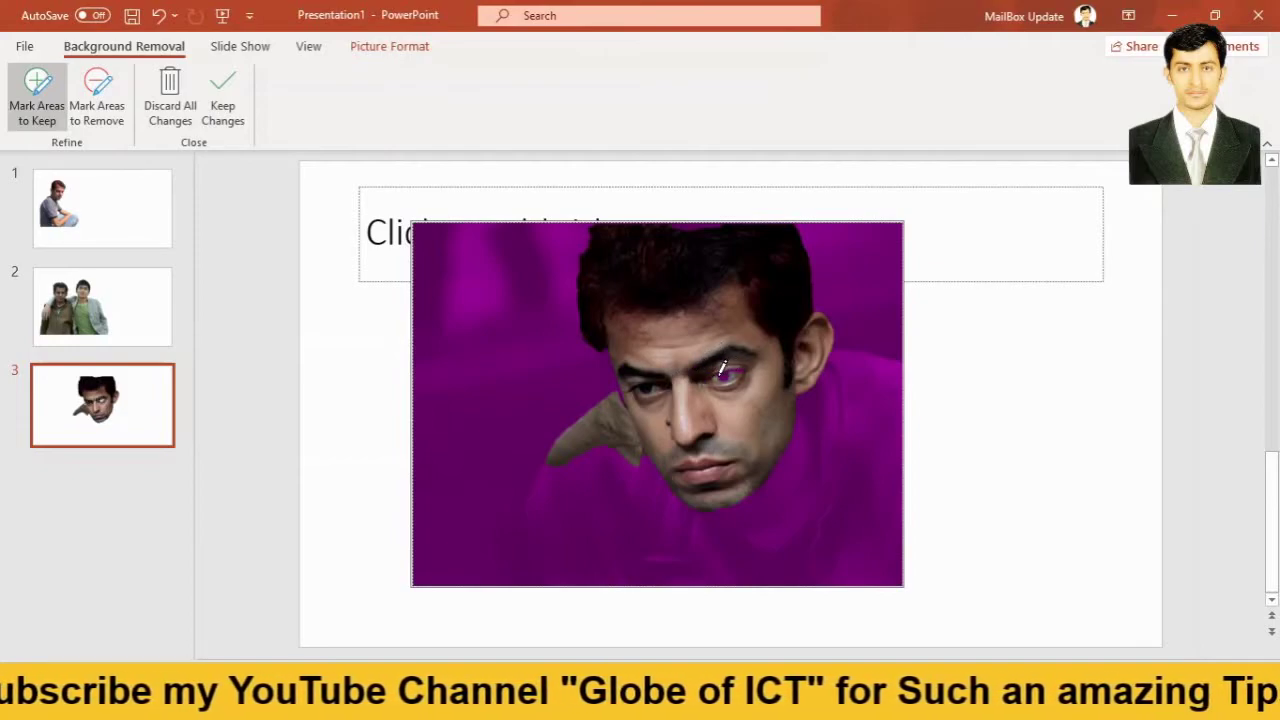
pyautogui.moveTo(718, 376); pyautogui.dragTo(729, 362)
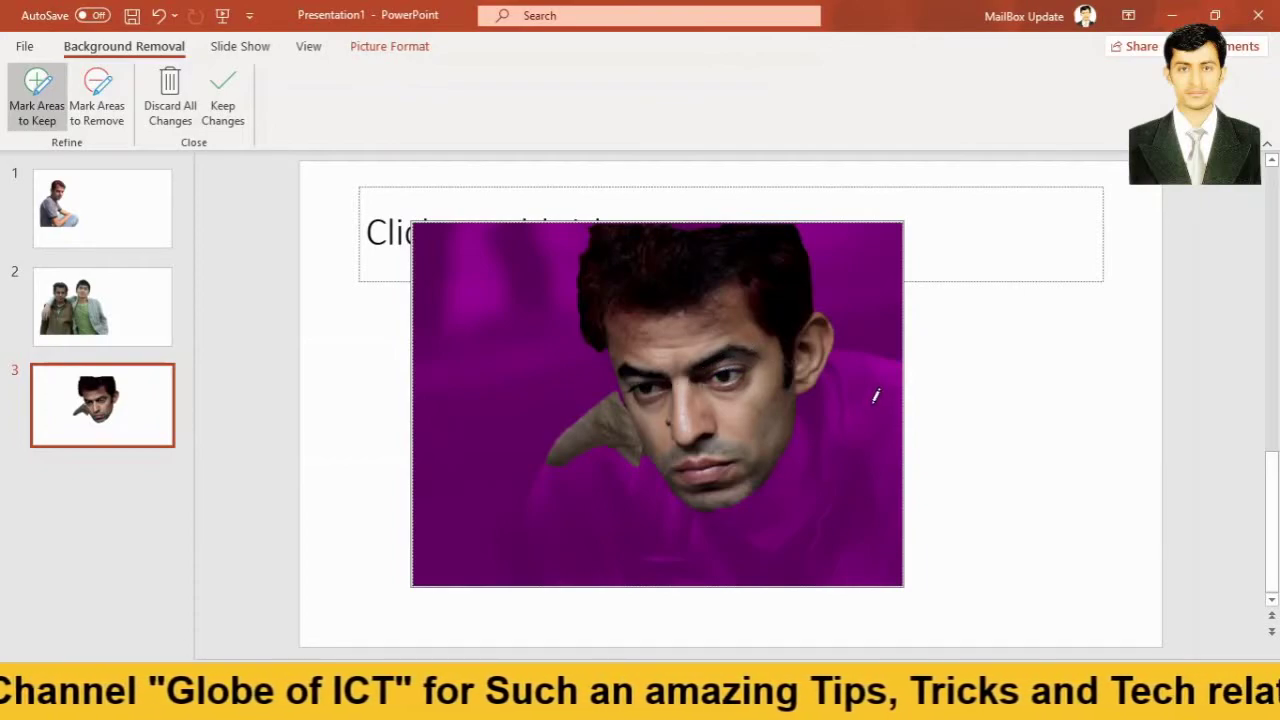
pyautogui.moveTo(869, 389)
pyautogui.mouseDown()
pyautogui.moveTo(857, 514)
pyautogui.moveTo(789, 543)
pyautogui.moveTo(558, 548)
pyautogui.mouseUp()
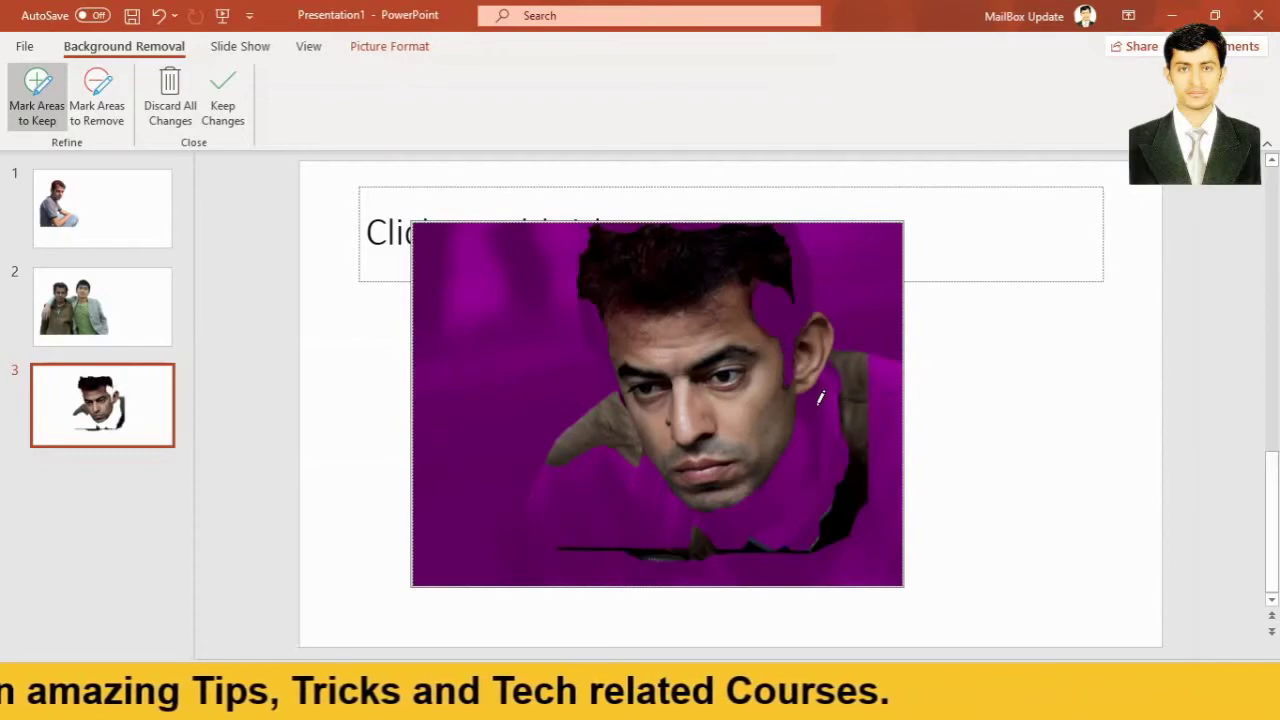
pyautogui.moveTo(816, 405); pyautogui.dragTo(792, 500)
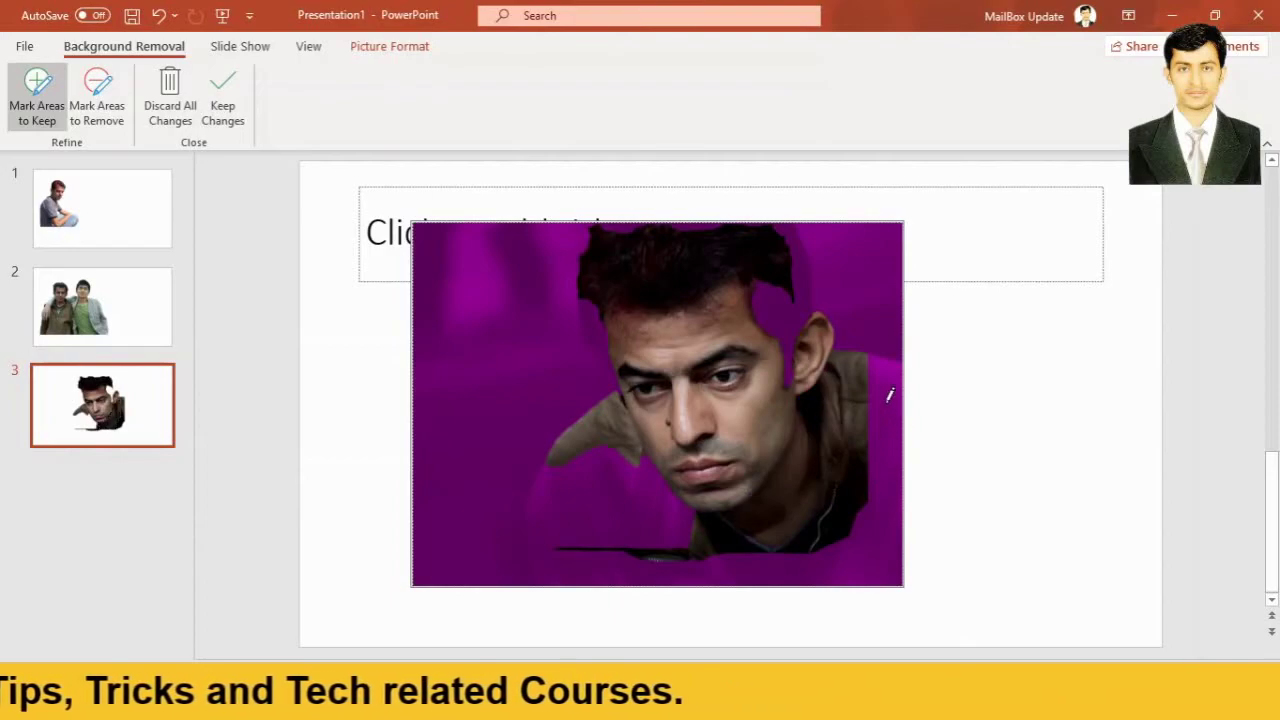
pyautogui.moveTo(889, 396); pyautogui.dragTo(869, 549)
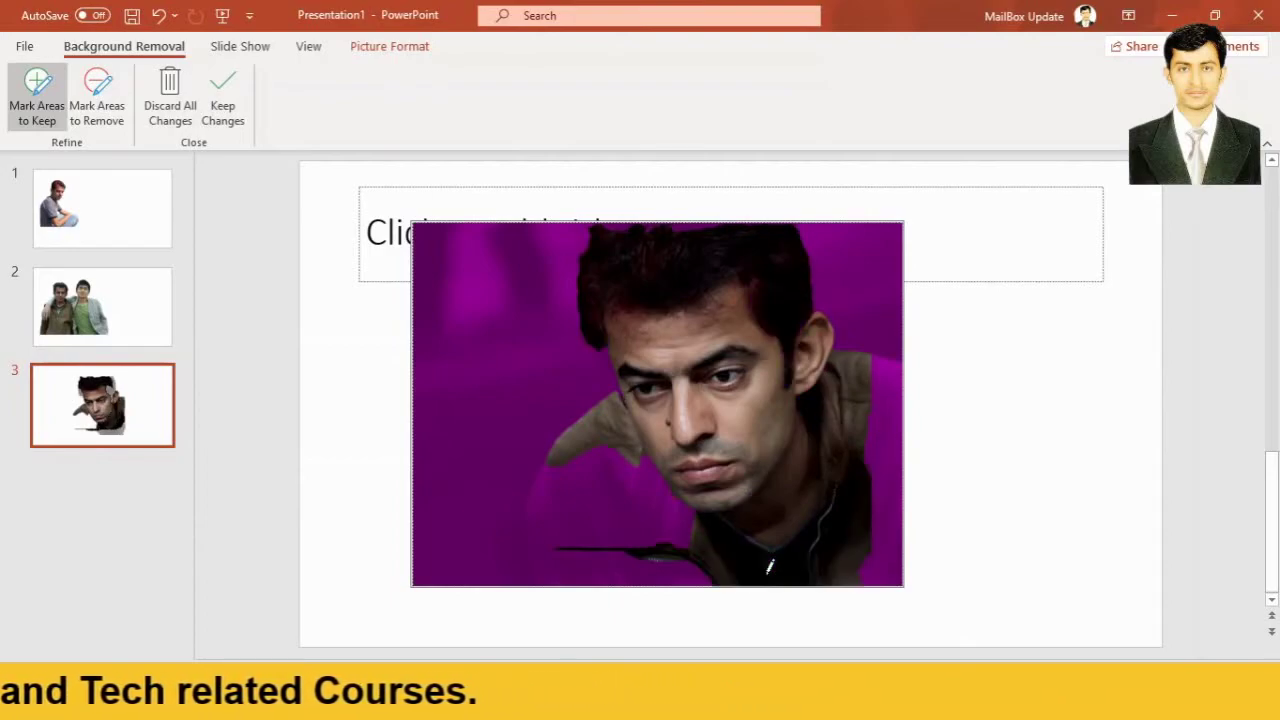
pyautogui.moveTo(894, 385); pyautogui.dragTo(888, 493)
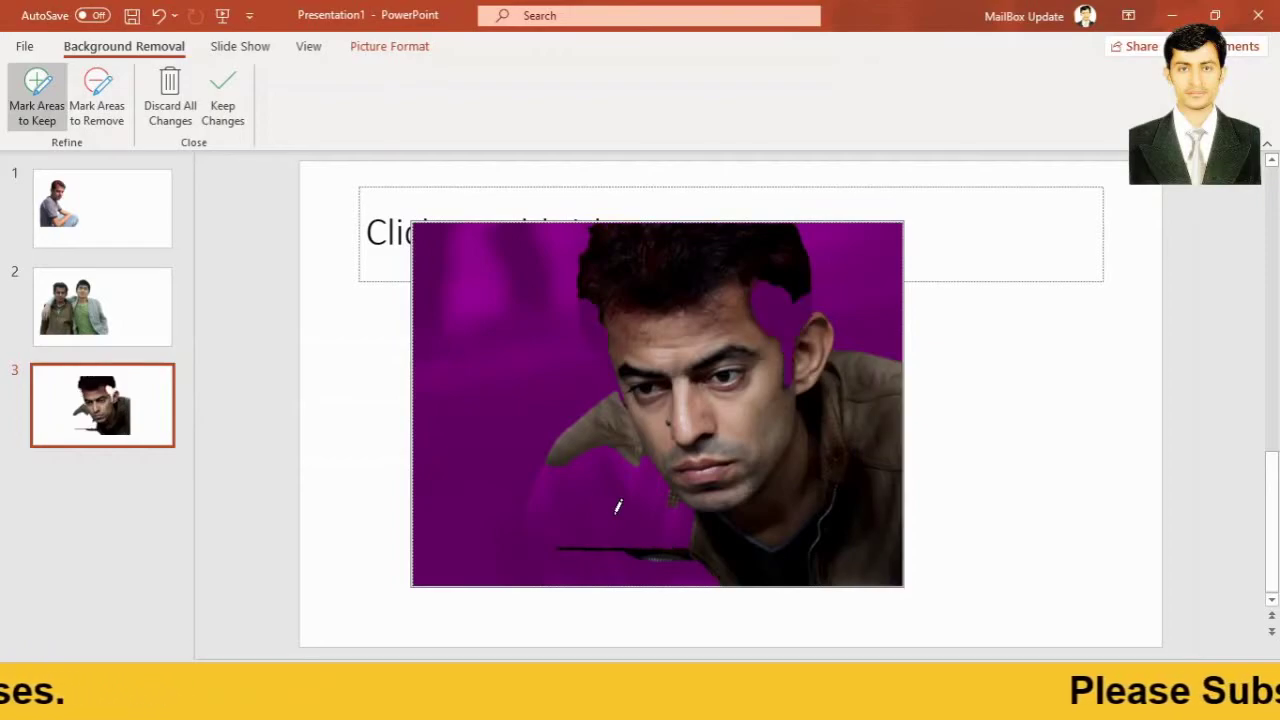
# Keep the lower jacket, left shoulder, left hair edge, area beside the hair, and a face patch
pyautogui.moveTo(555, 497); pyautogui.dragTo(617, 506)
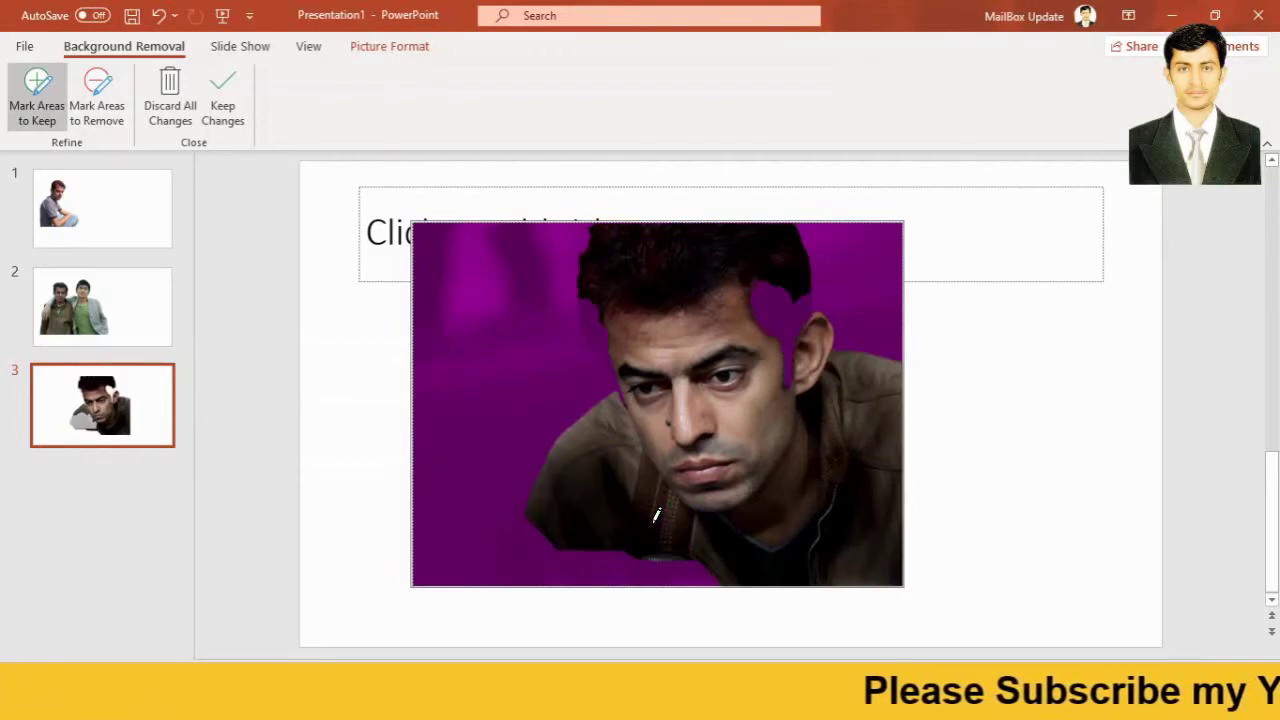
pyautogui.moveTo(538, 546); pyautogui.dragTo(670, 566)
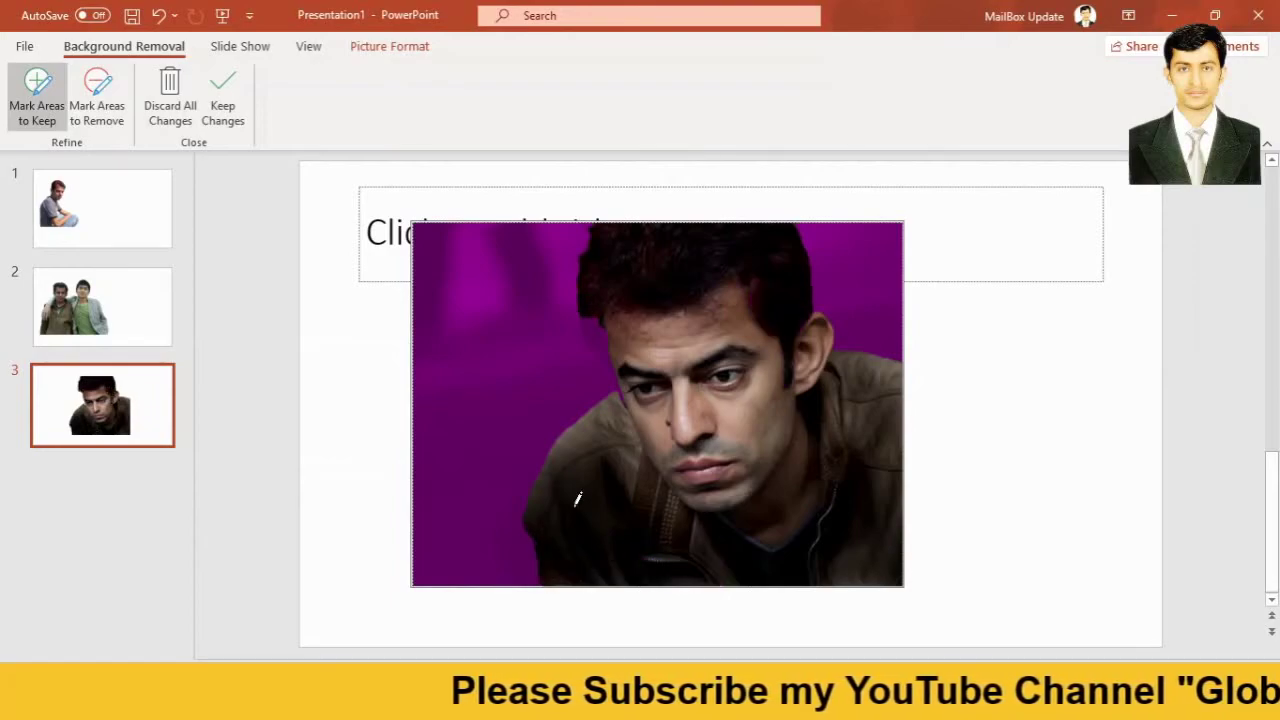
pyautogui.moveTo(531, 532); pyautogui.dragTo(536, 580)
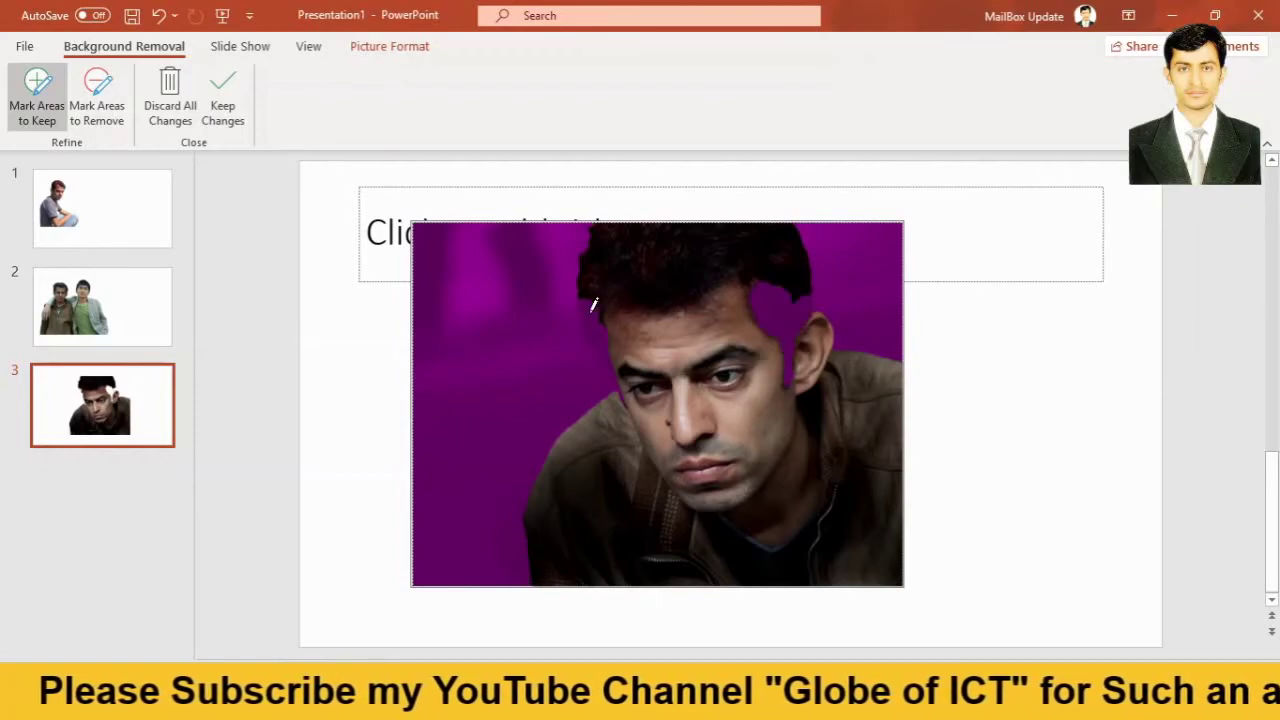
pyautogui.moveTo(580, 298); pyautogui.dragTo(614, 370)
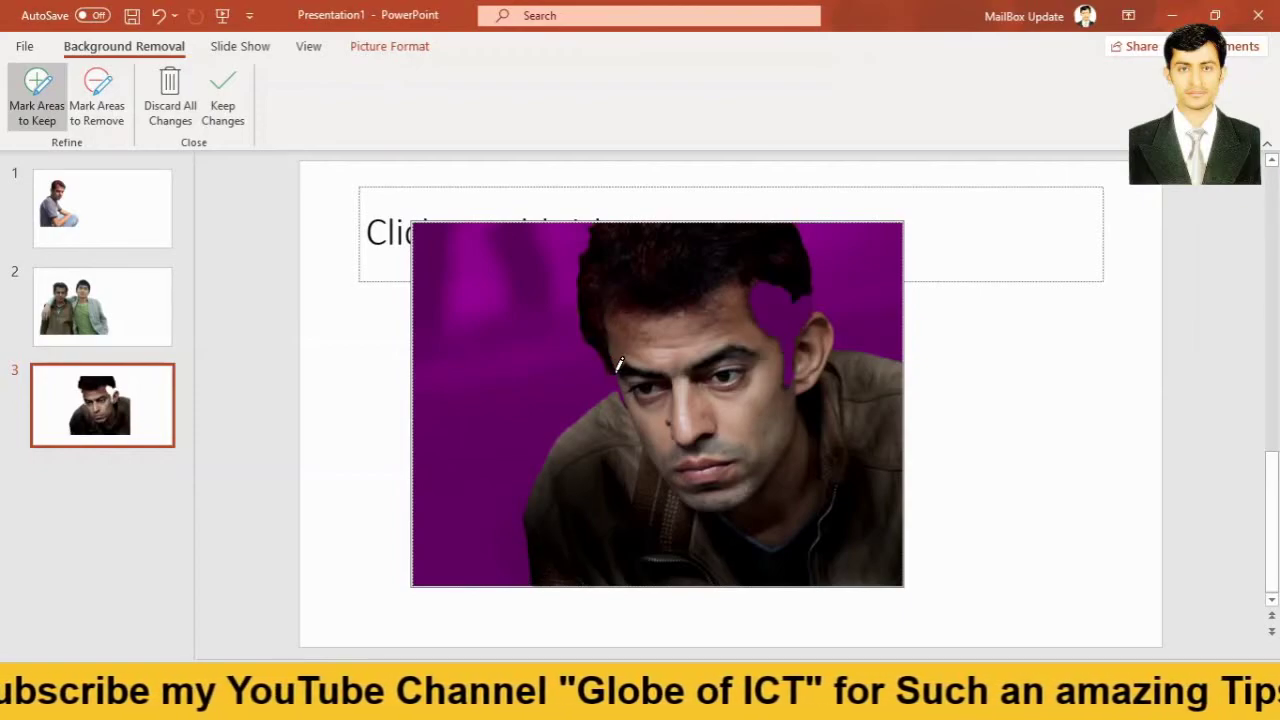
pyautogui.moveTo(771, 286); pyautogui.dragTo(788, 356)
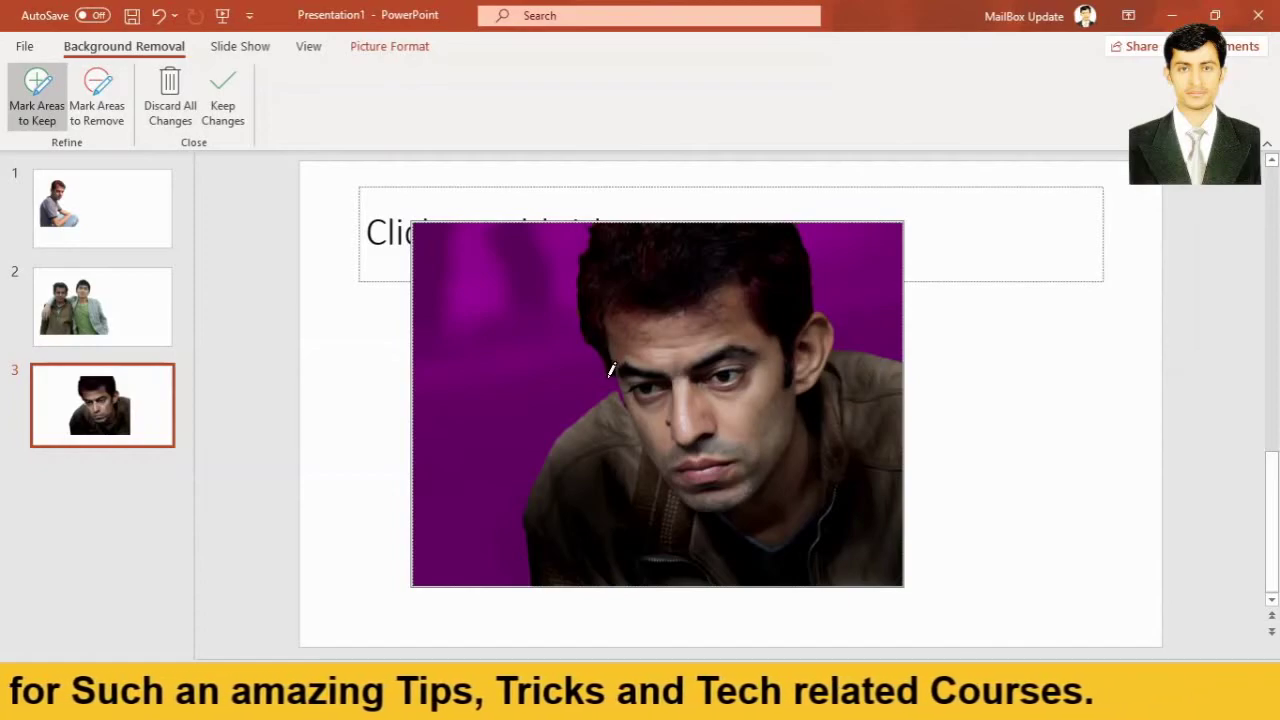
pyautogui.moveTo(612, 372); pyautogui.dragTo(622, 381)
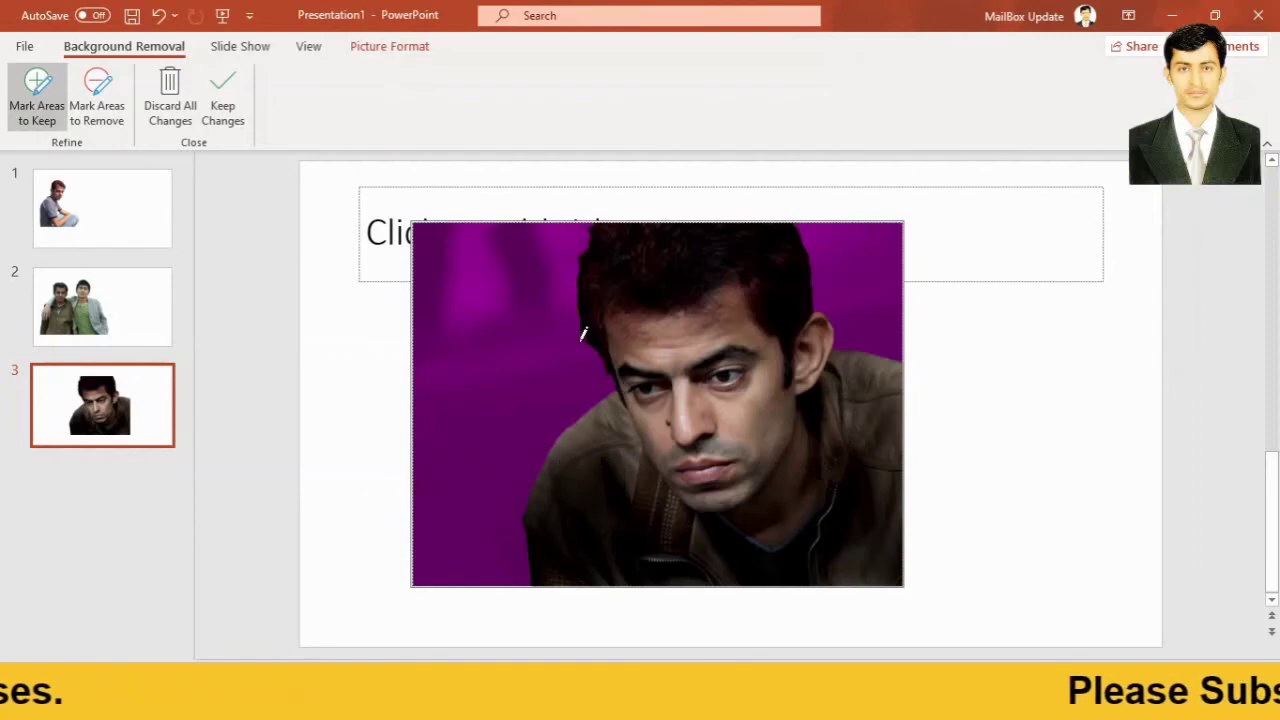
# Keep the background-removal changes and move the cut-out man to the slide's right edge
pyautogui.click(223, 104)
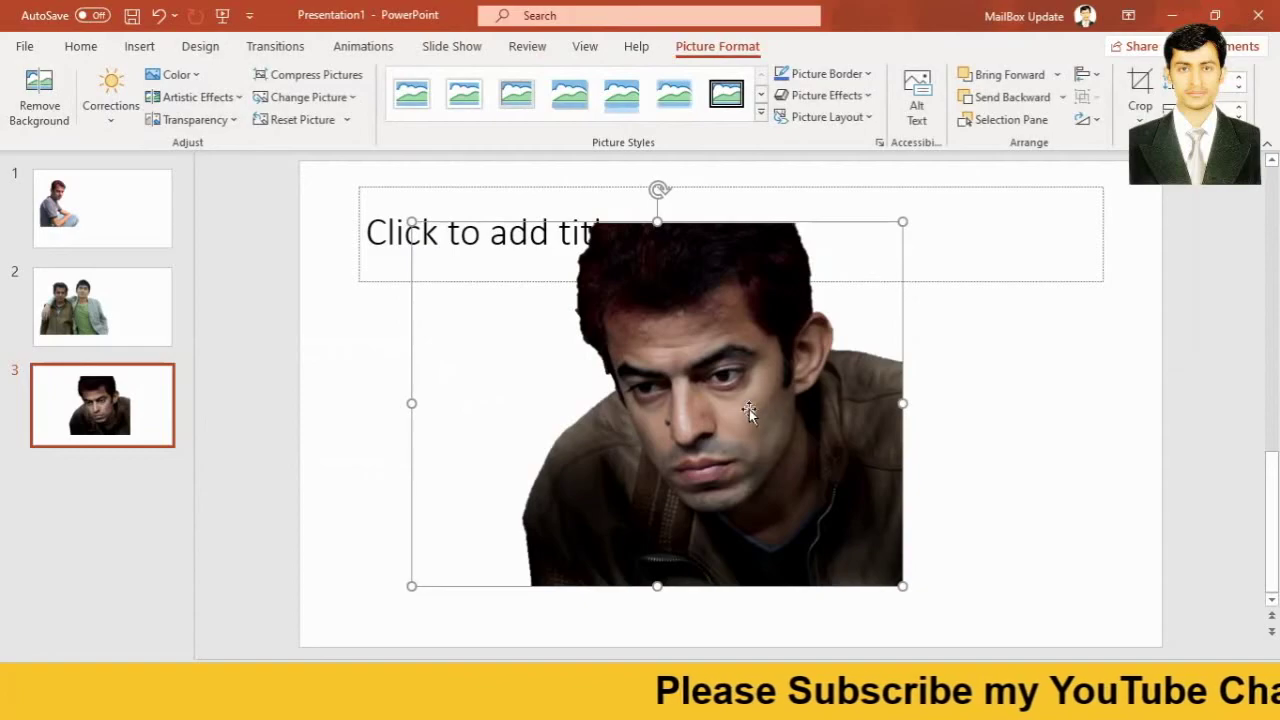
pyautogui.moveTo(749, 409)
pyautogui.mouseDown()
pyautogui.moveTo(821, 408)
pyautogui.moveTo(996, 447)
pyautogui.mouseUp()
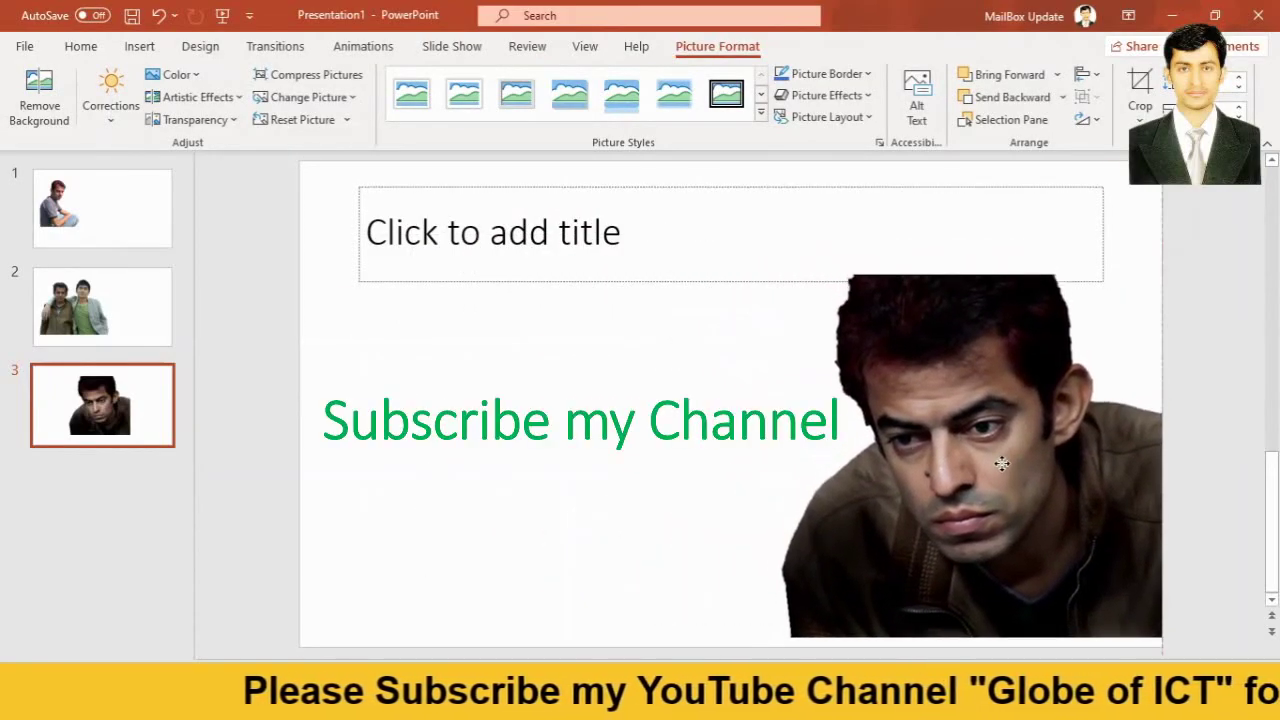
pyautogui.moveTo(996, 447); pyautogui.dragTo(994, 468)
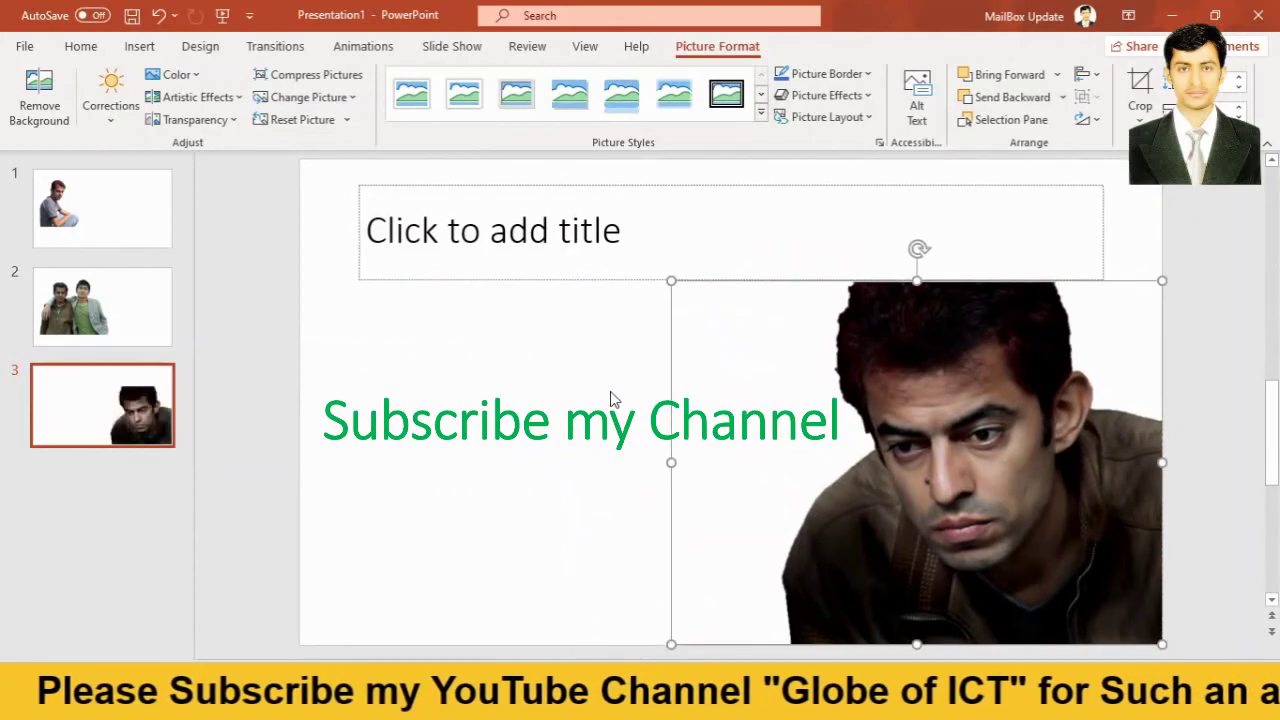
# Flip between slides 1, 2 and 3 to compare the cut-outs, ending on slide 2
pyautogui.click(83, 310)
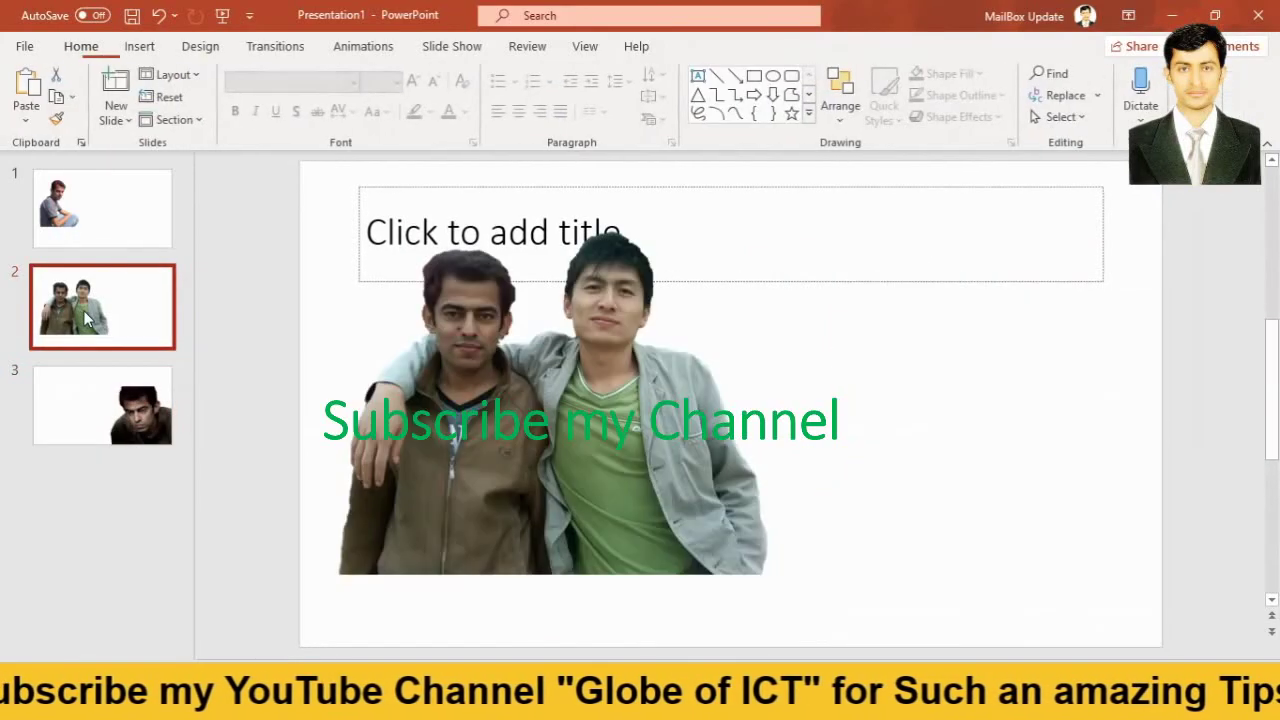
pyautogui.click(94, 226)
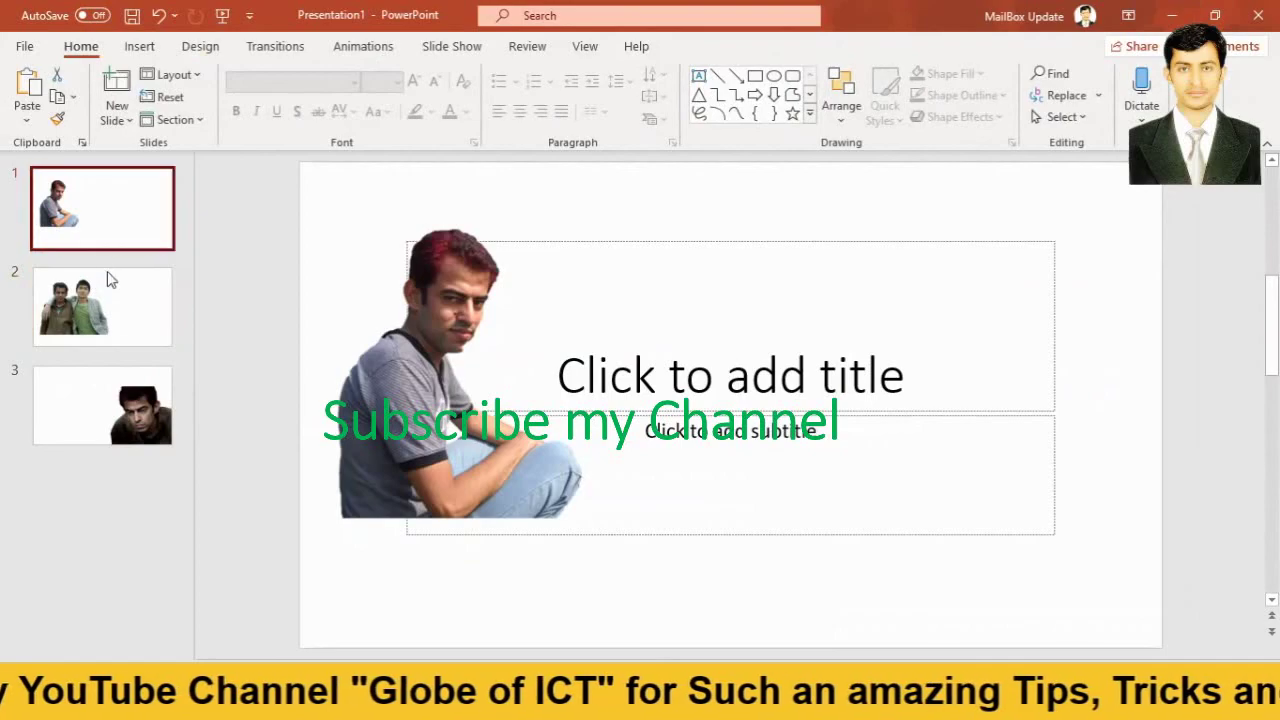
pyautogui.click(107, 318)
pyautogui.click(100, 405)
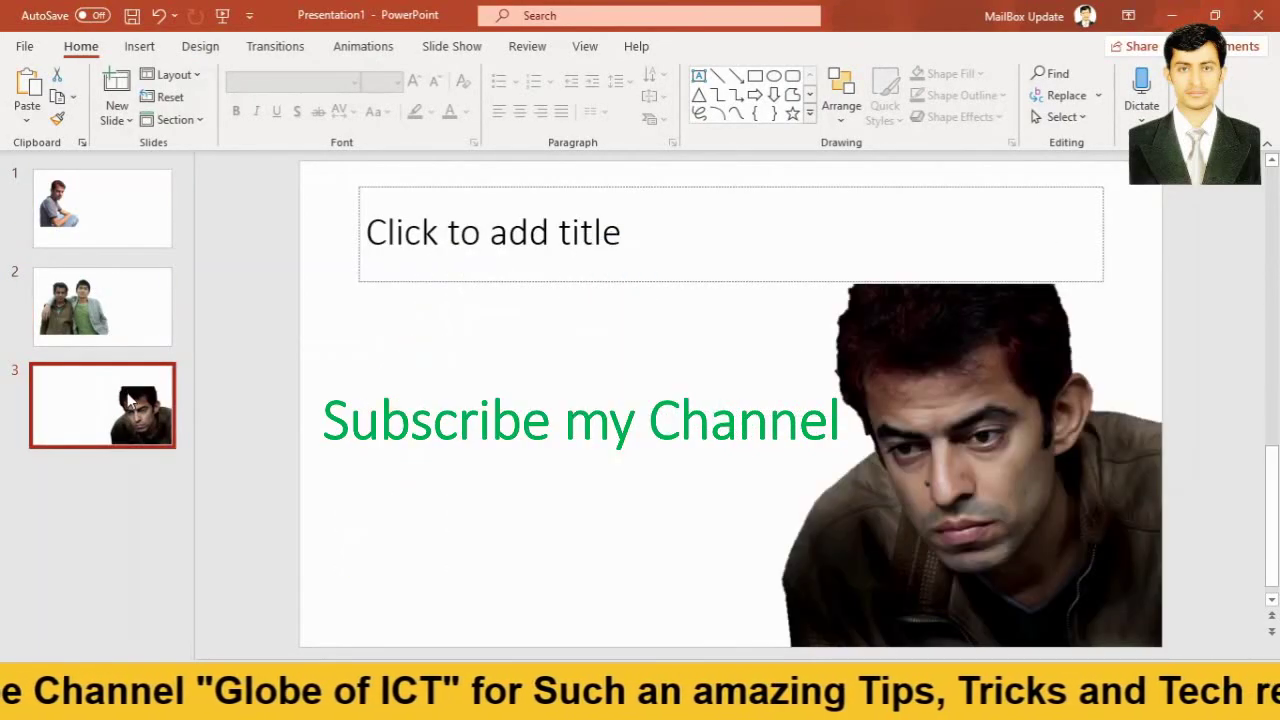
pyautogui.click(95, 310)
pyautogui.click(94, 231)
pyautogui.click(100, 310)
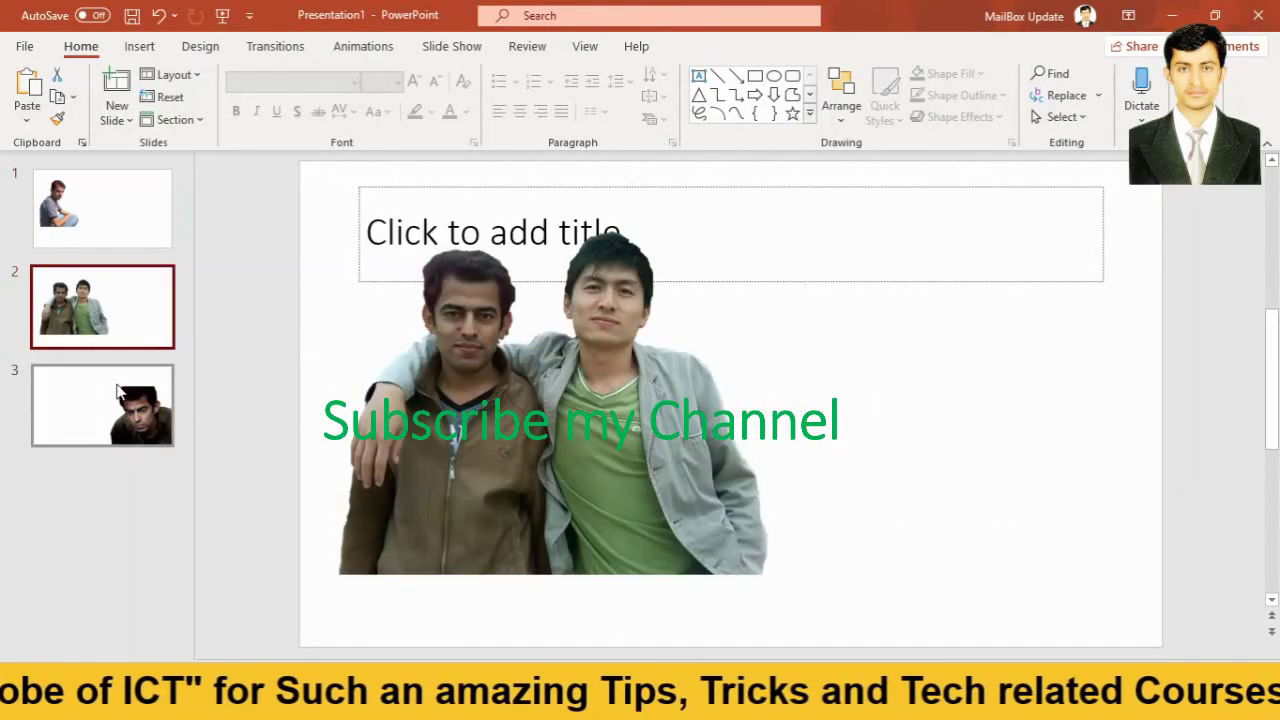